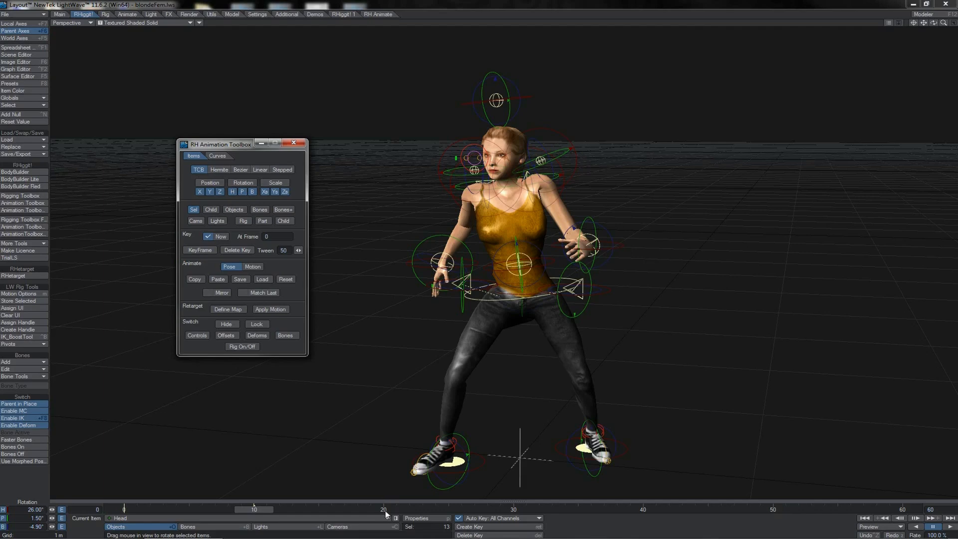
Enable pose mirroring for the woman's rig with the side prefixes Left and Right, mirroring the X and H channels.
left_click(222, 292)
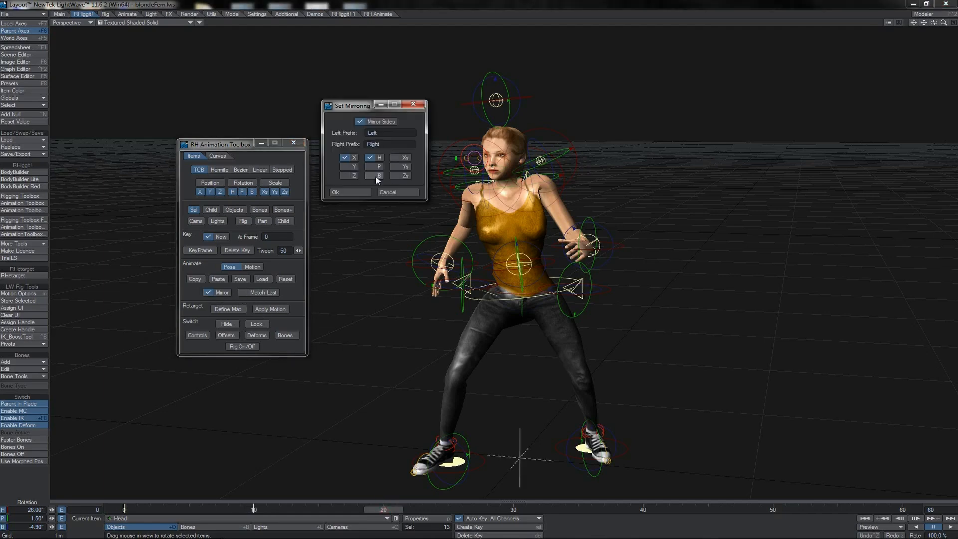
left_click(351, 192)
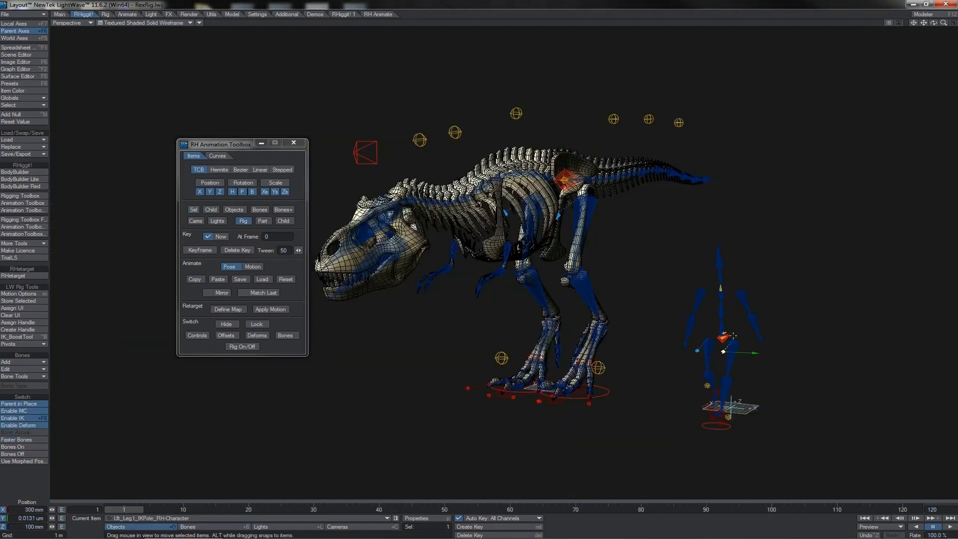
Transfer the small character rig's motion to the dinosaur's root and hip bones using Motion mode with the Part scope.
key("shift+b")
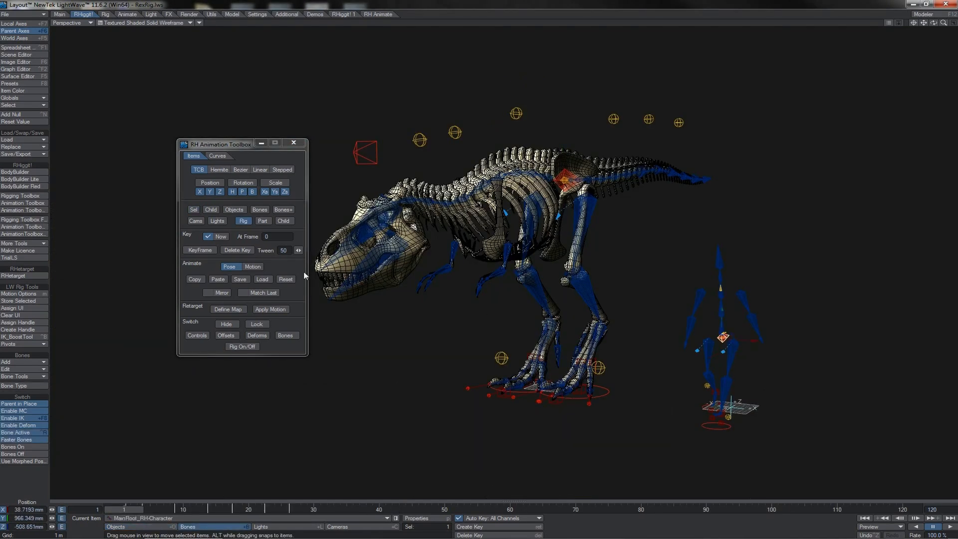
left_click(259, 266)
left_click(261, 221)
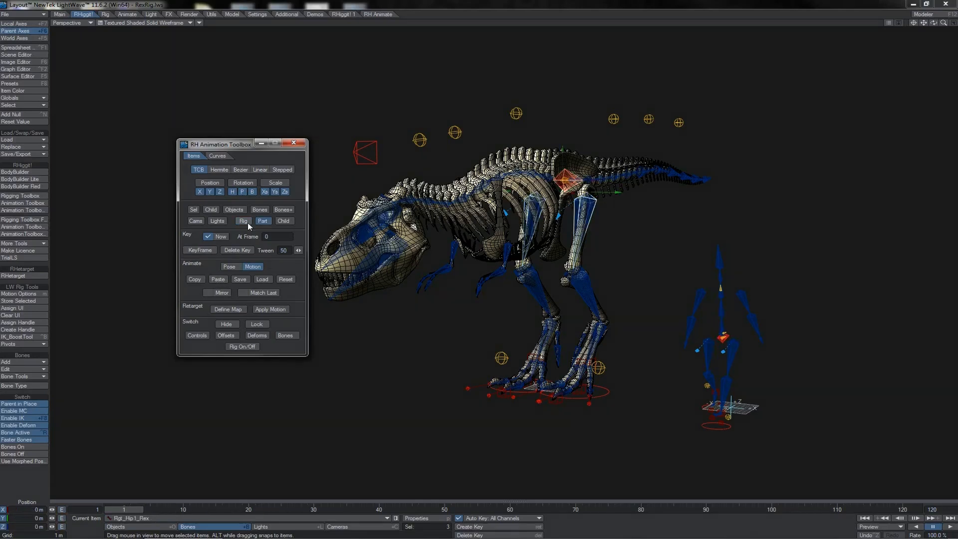
left_click(218, 279)
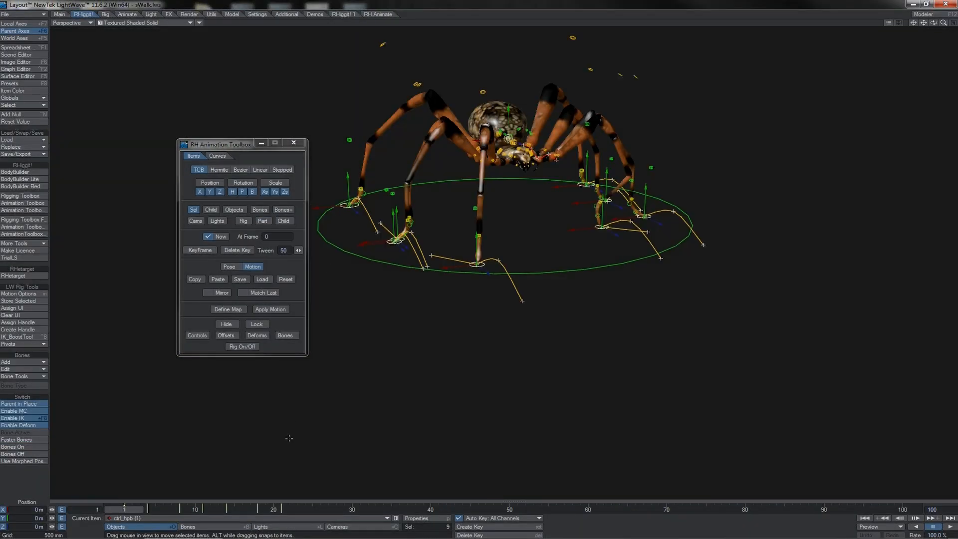
Paste the copied walk motion onto the spider's controls at frame 21 with Match Last enabled.
left_click_drag(129, 511, 281, 509)
left_click(242, 292)
left_click(225, 280)
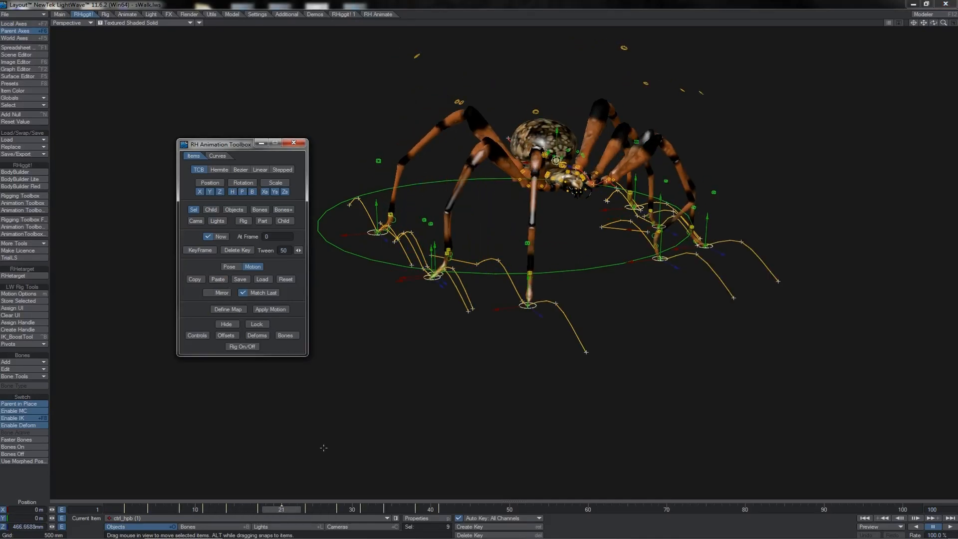
Extend the spider's walk by pasting the matched motion again at frames 41 and 61, and scrub past it to check.
left_click_drag(285, 510, 439, 511)
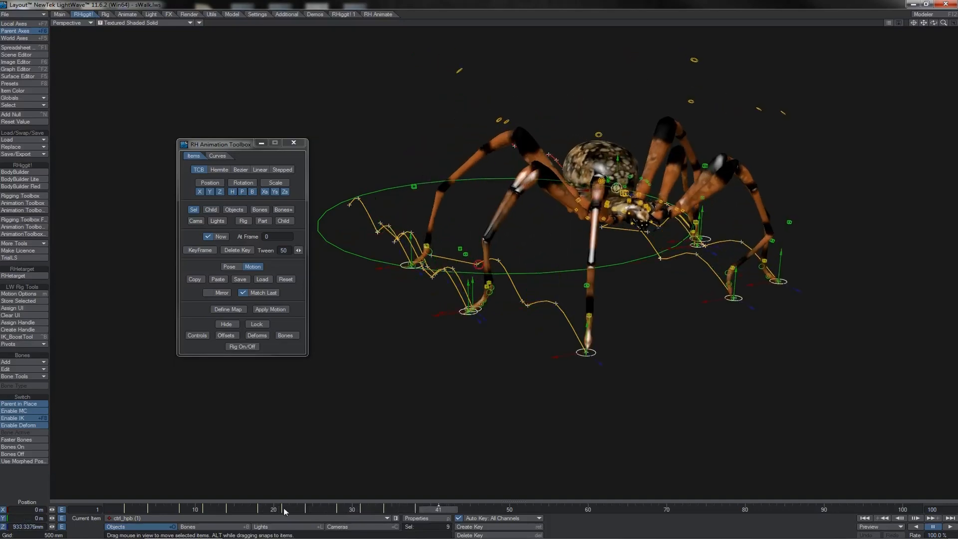
left_click(218, 278)
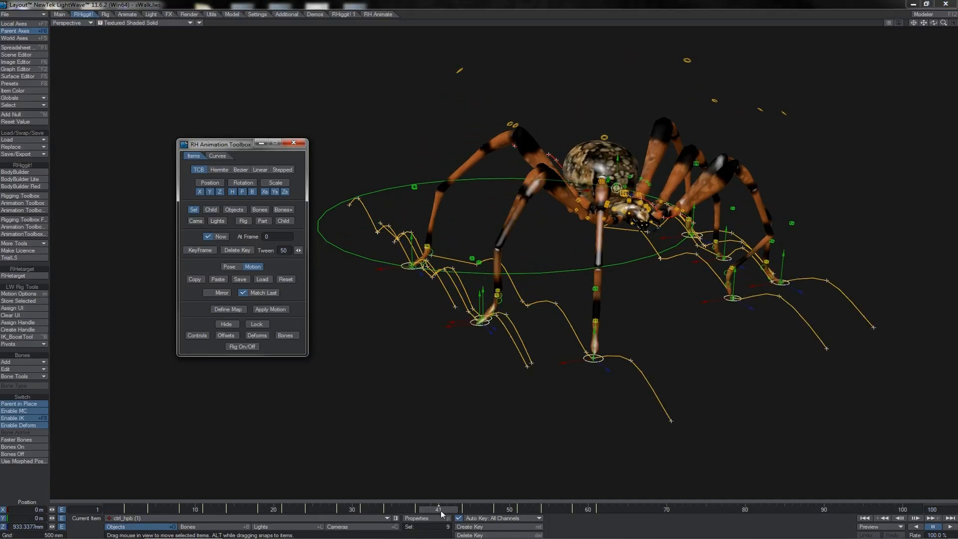
left_click_drag(439, 510, 595, 510)
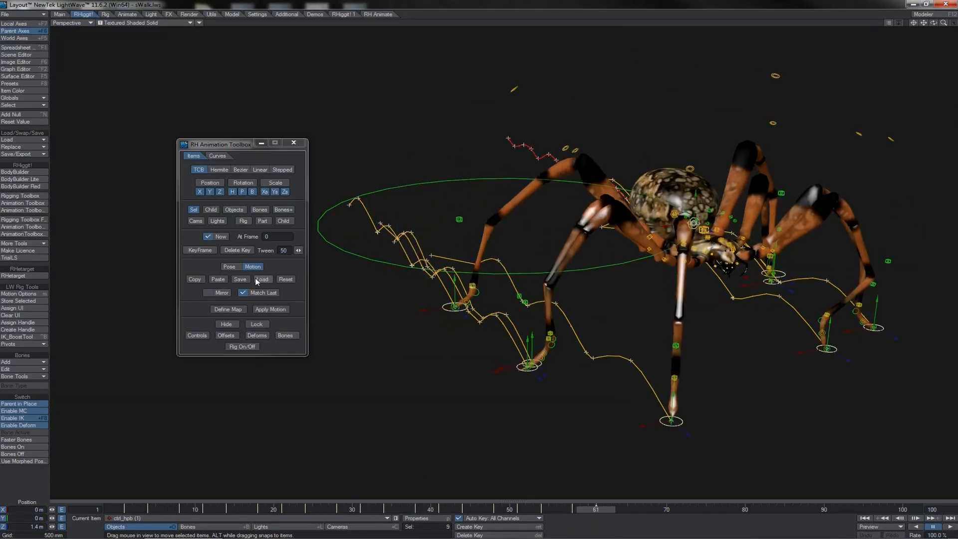
left_click(219, 280)
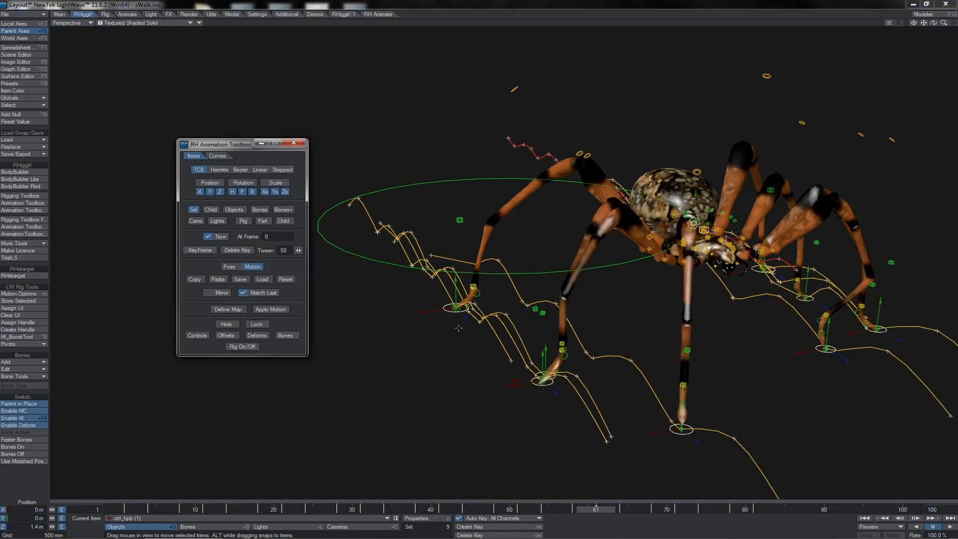
left_click_drag(596, 510, 650, 509)
left_click_drag(650, 510, 690, 510)
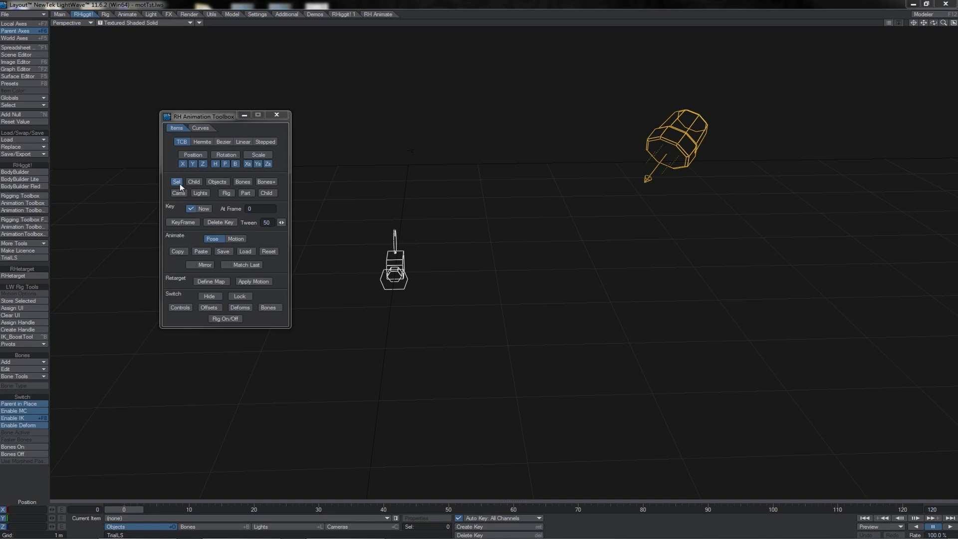
Try the toolbox's item scope options, the position and rotation channel toggles, and the Match Last option.
left_click(195, 182)
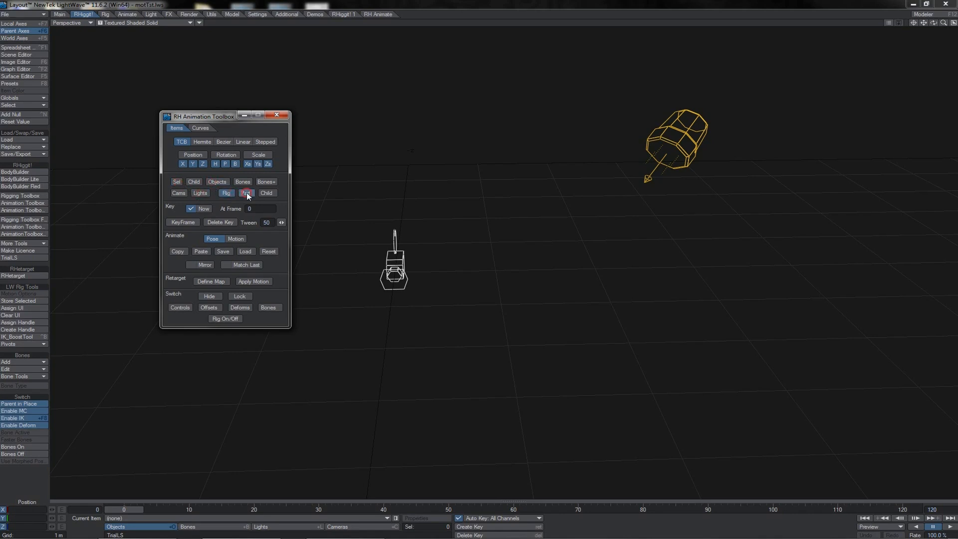
left_click(266, 193)
left_click(265, 194)
left_click(223, 164)
left_click(197, 156)
left_click(228, 156)
left_click(239, 265)
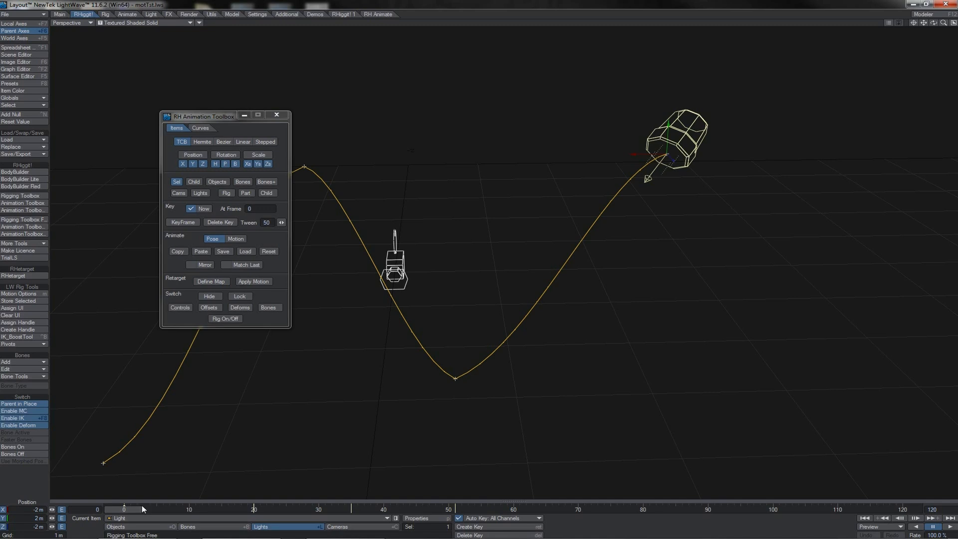
Copy the light's pose at frame 10, paste it at frame 70, and compare the two frames.
left_click_drag(135, 507, 188, 509)
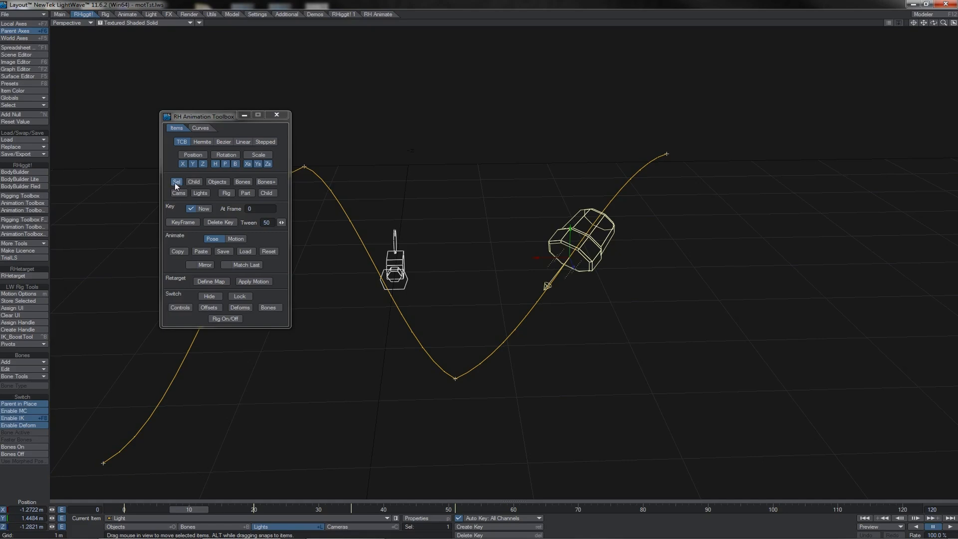
left_click(177, 252)
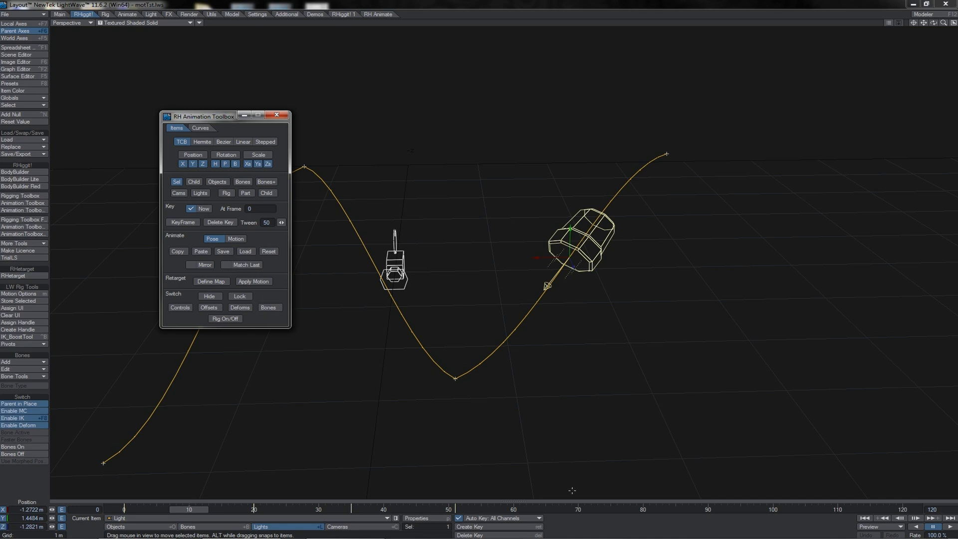
left_click(578, 508)
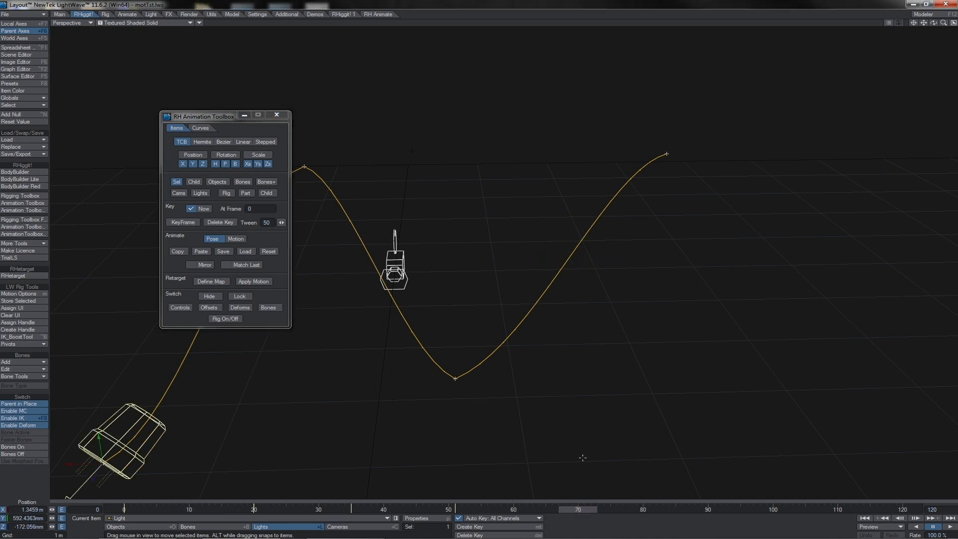
left_click(201, 250)
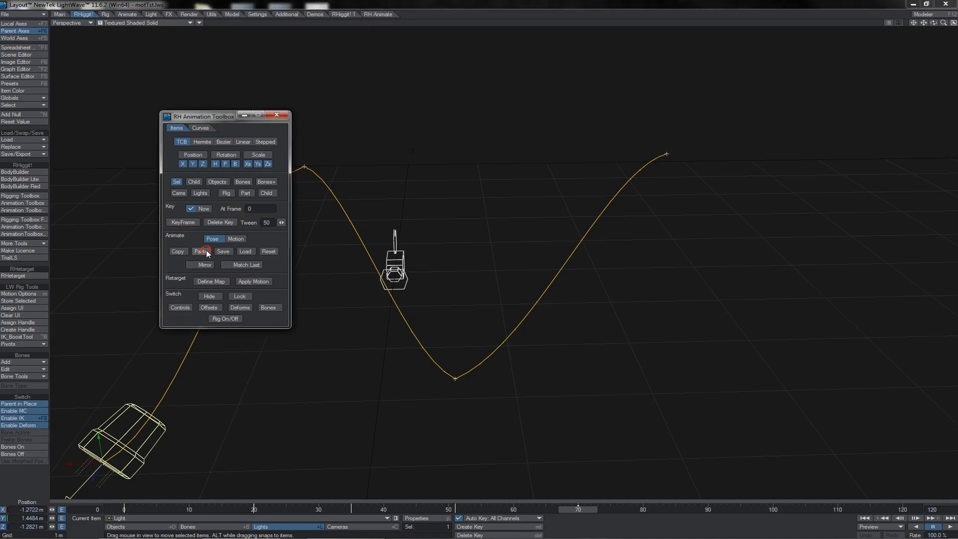
left_click(190, 513)
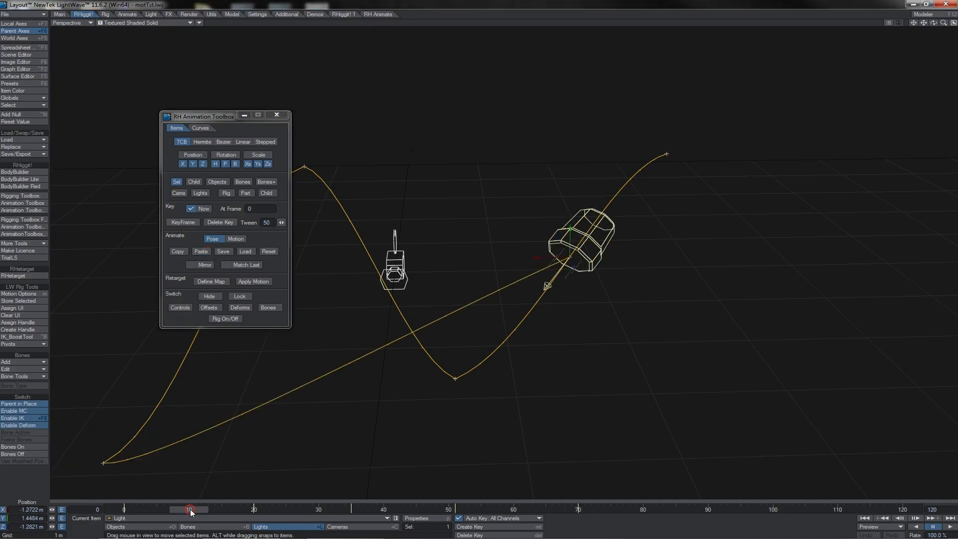
left_click(578, 510)
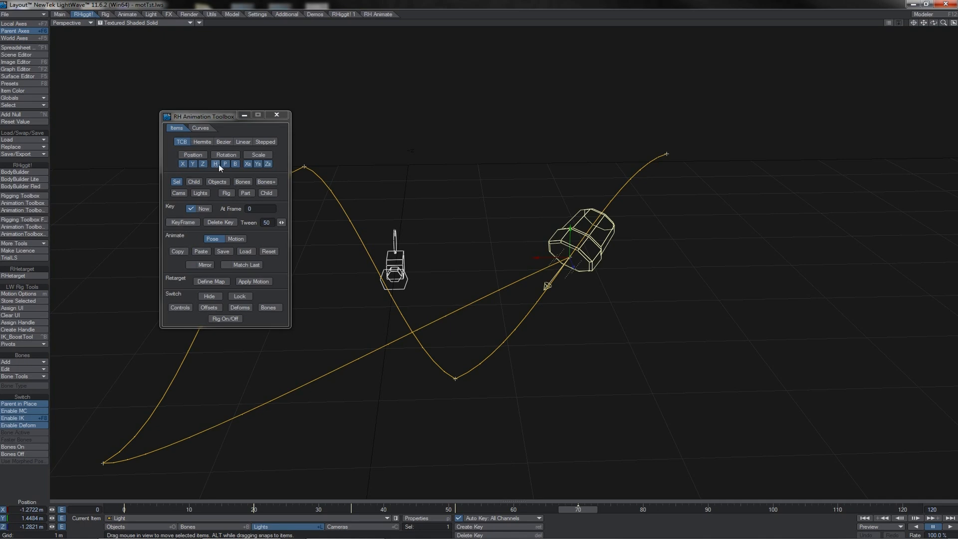
Try pasting only the light's rotation onto the camera at frame 70, with the position and scale channels excluded.
left_click(206, 142)
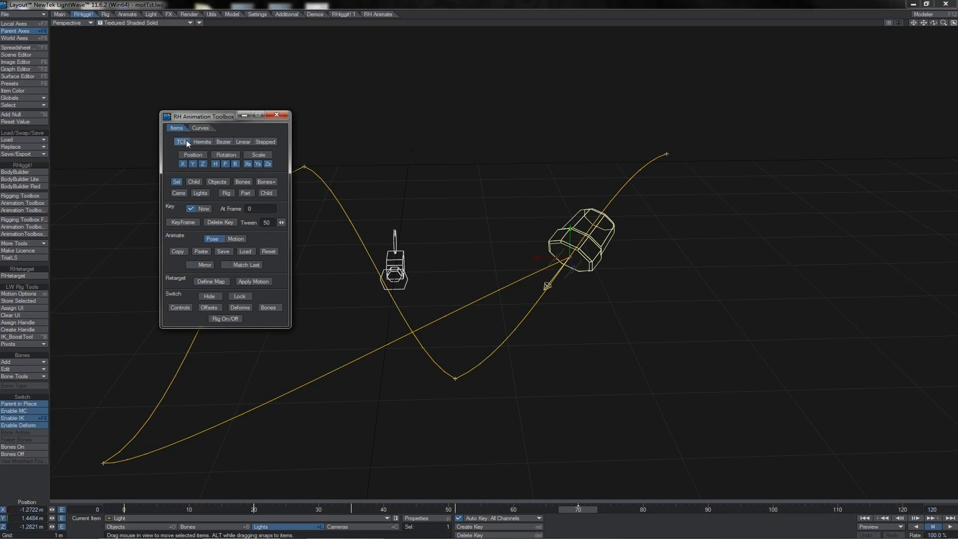
left_click(401, 258)
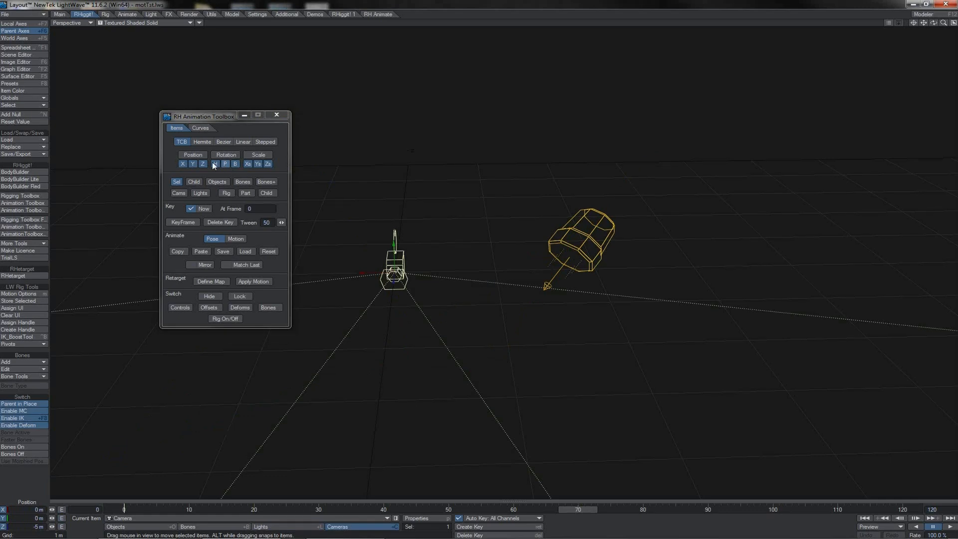
left_click(202, 155)
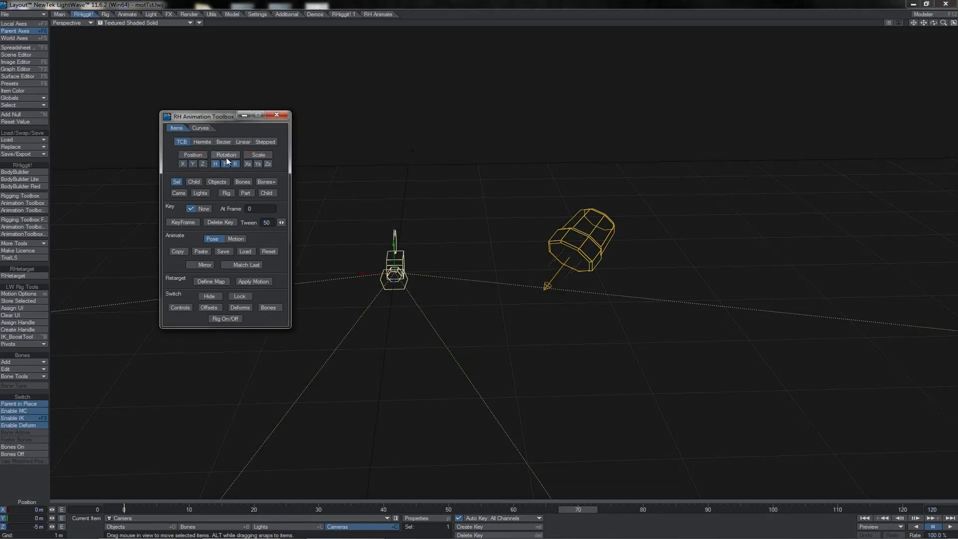
left_click(201, 252)
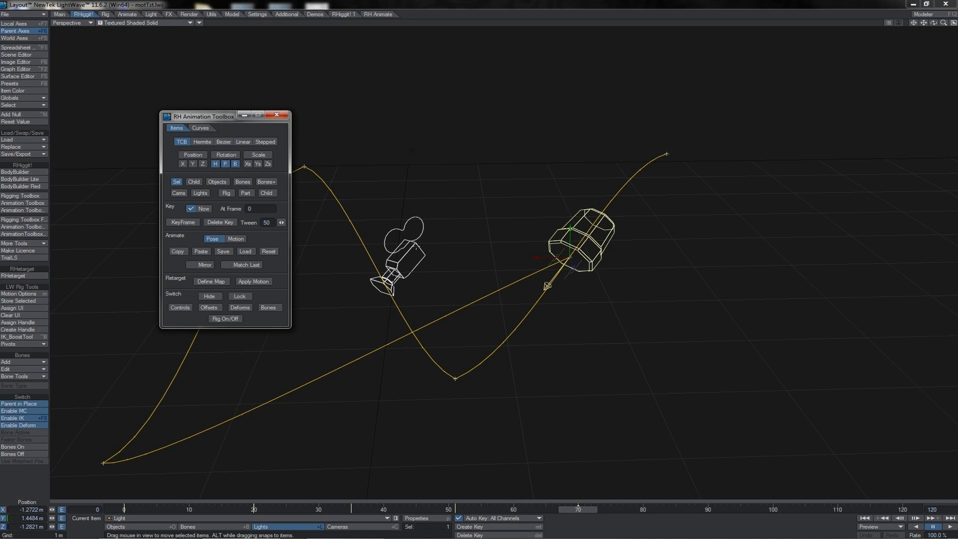
Try pasting the light's position and rotation onto the camera at frame 70, and delete the camera's key there.
key("shift+c")
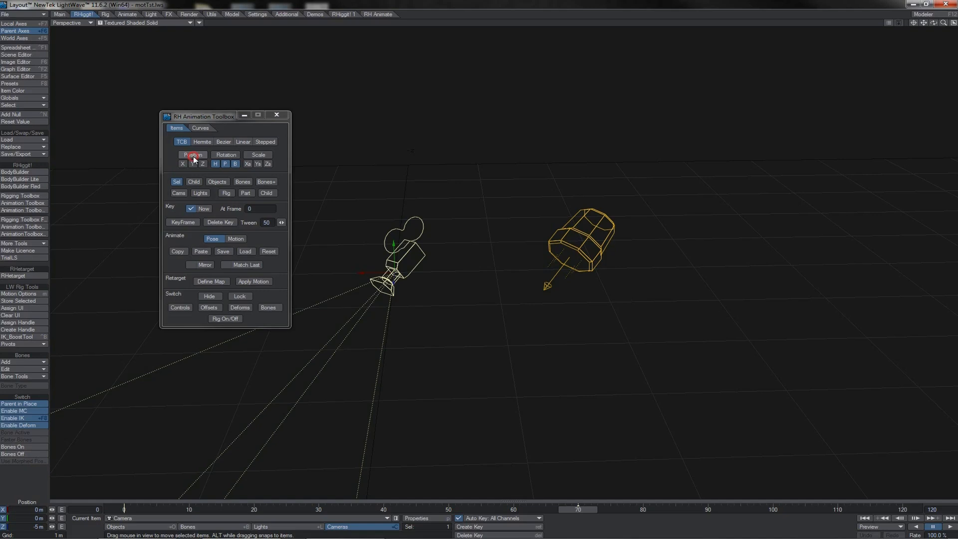
left_click(193, 157)
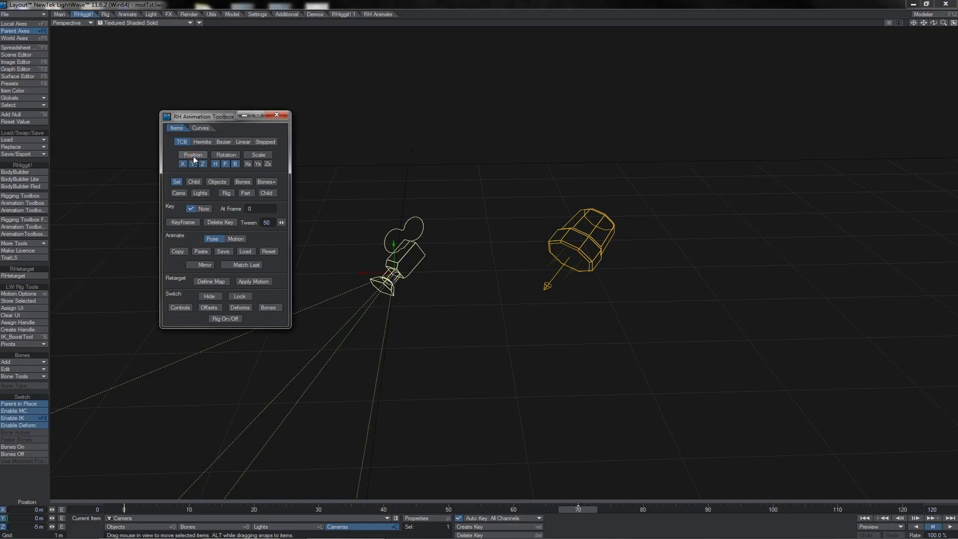
left_click(198, 251)
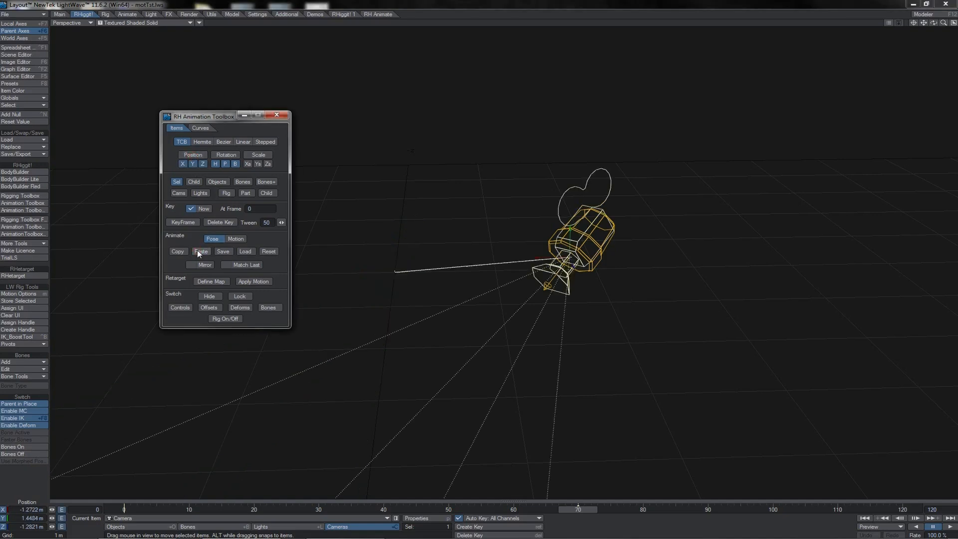
left_click(223, 223)
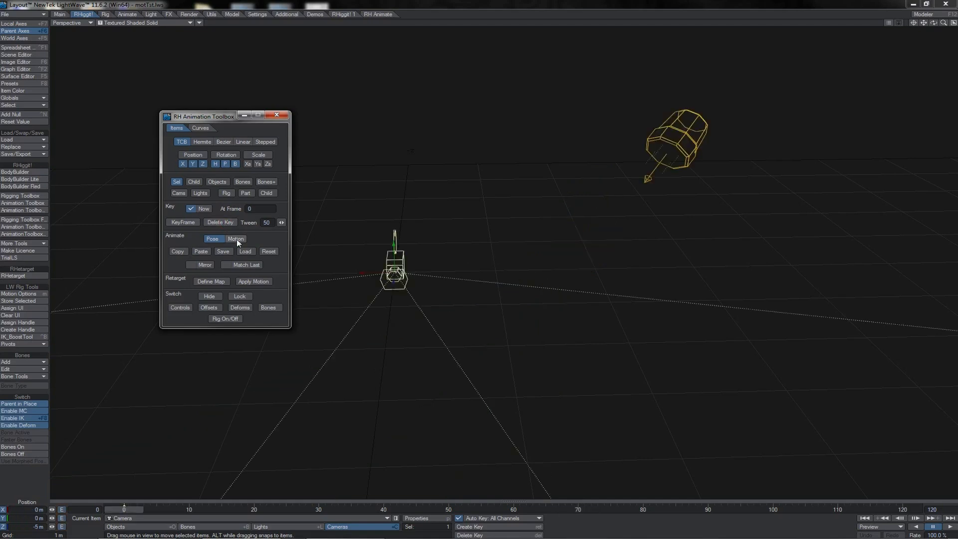
Select the light at frame 70 in Motion mode and examine the incoming curve types of its Position X, Y and Z keys in the Graph Editor.
left_click(654, 144)
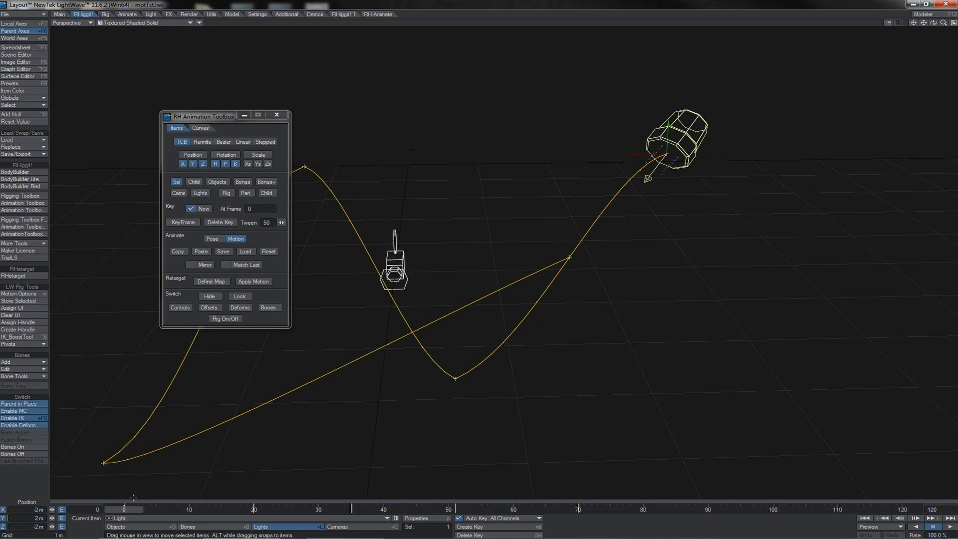
left_click_drag(129, 510, 582, 509)
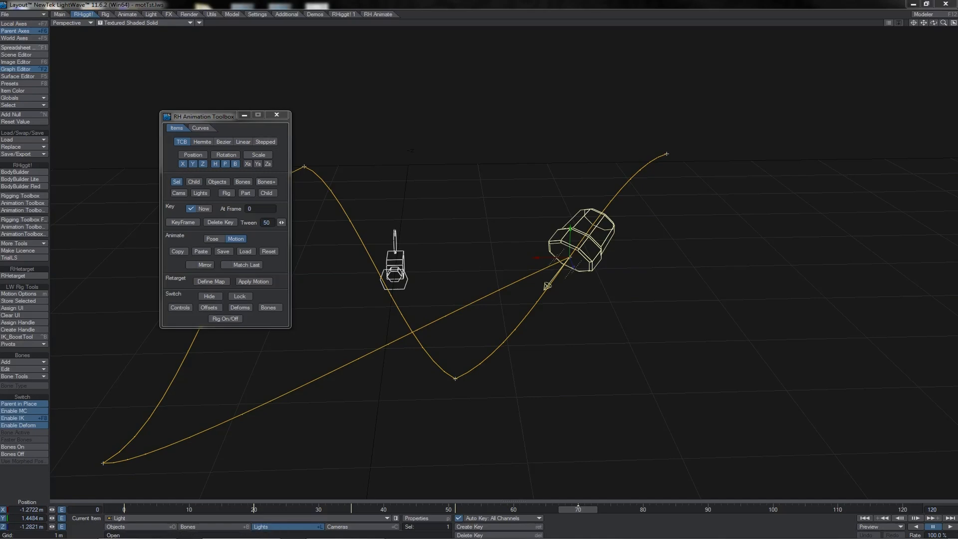
left_click(16, 69)
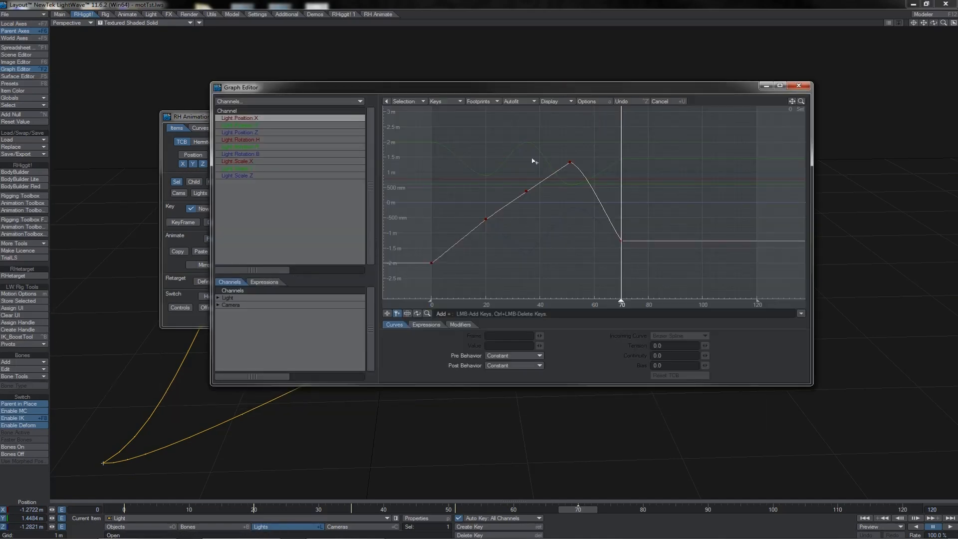
key("t")
right_click_drag(582, 155, 557, 177)
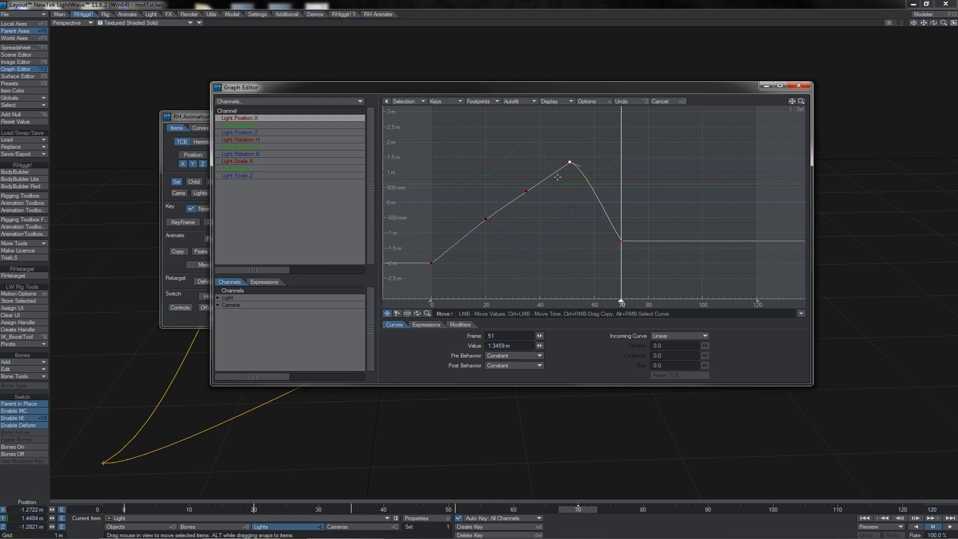
right_click_drag(599, 208, 640, 263)
key("Down")
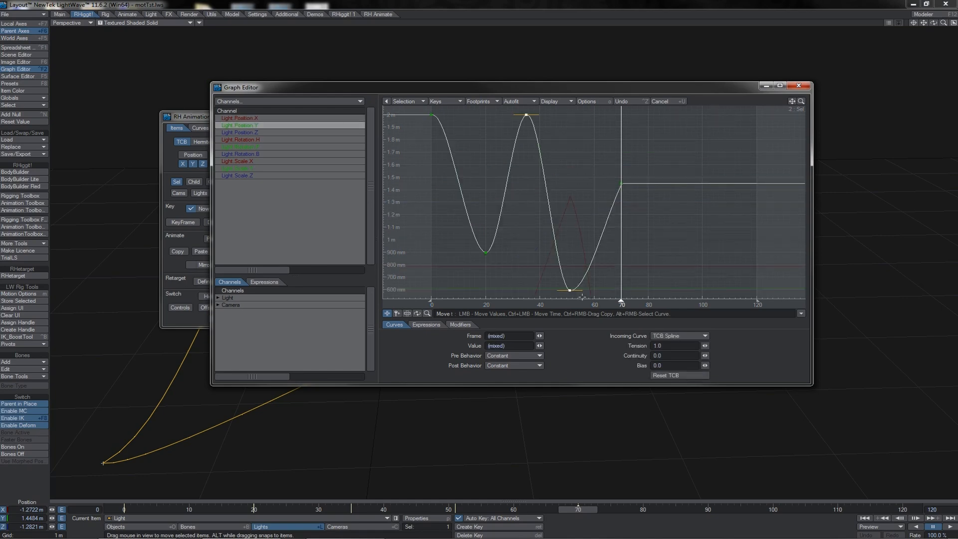
key("Down")
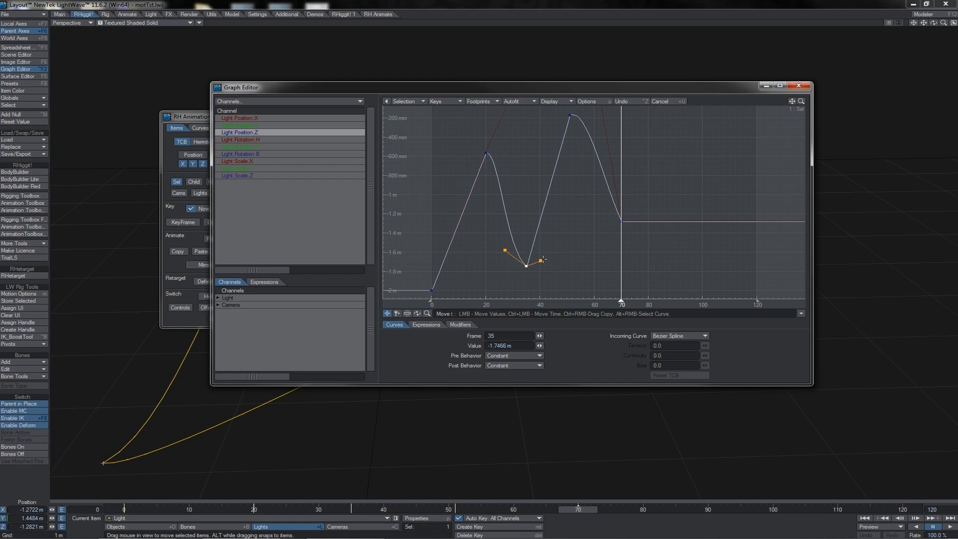
key("ctrl+F2")
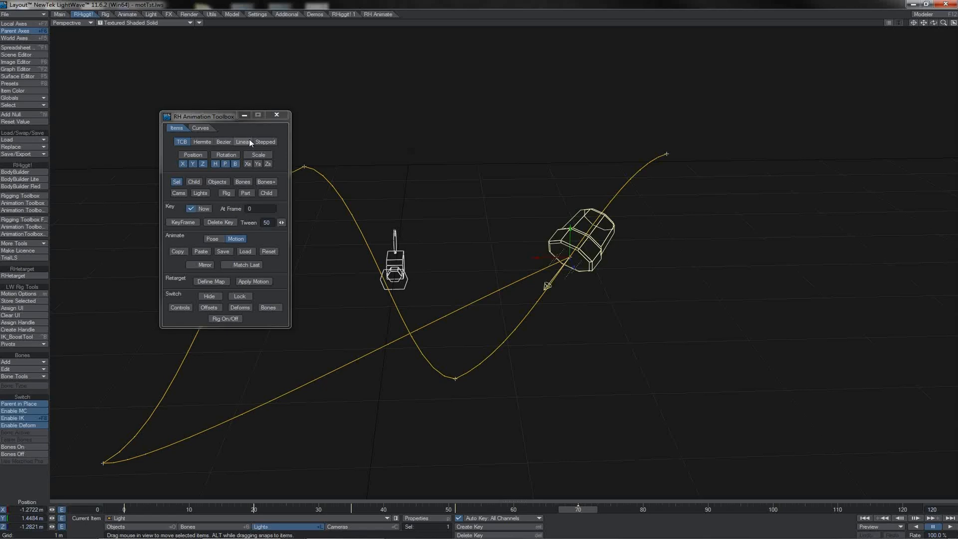
key("ctrl+F2")
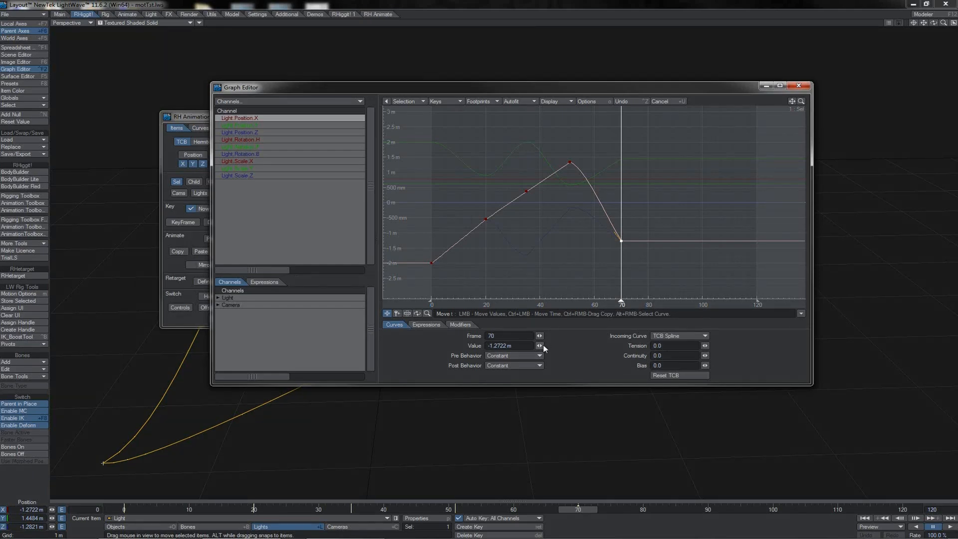
Copy the light's motion from frame 0 to 120 and paste it onto the light at frame 80.
key("ctrl+F2")
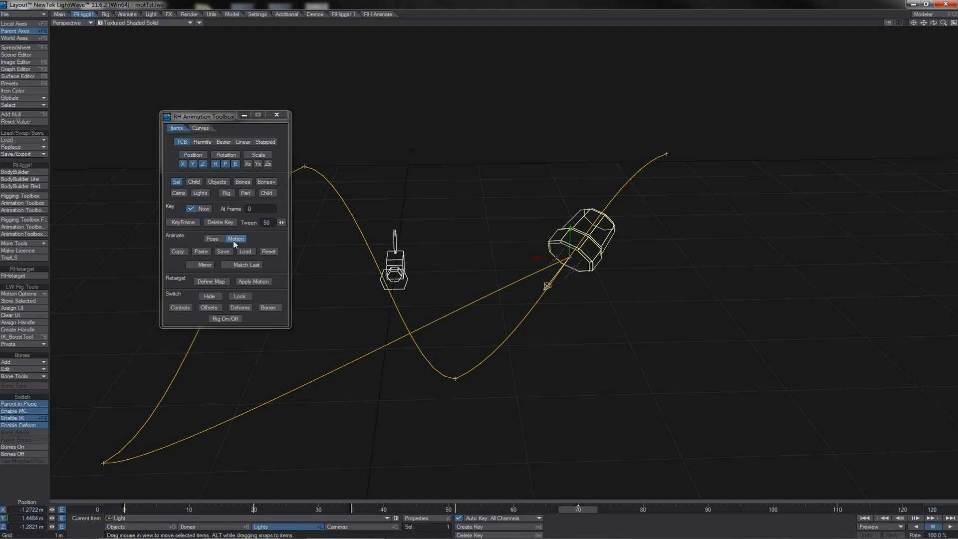
left_click(174, 252)
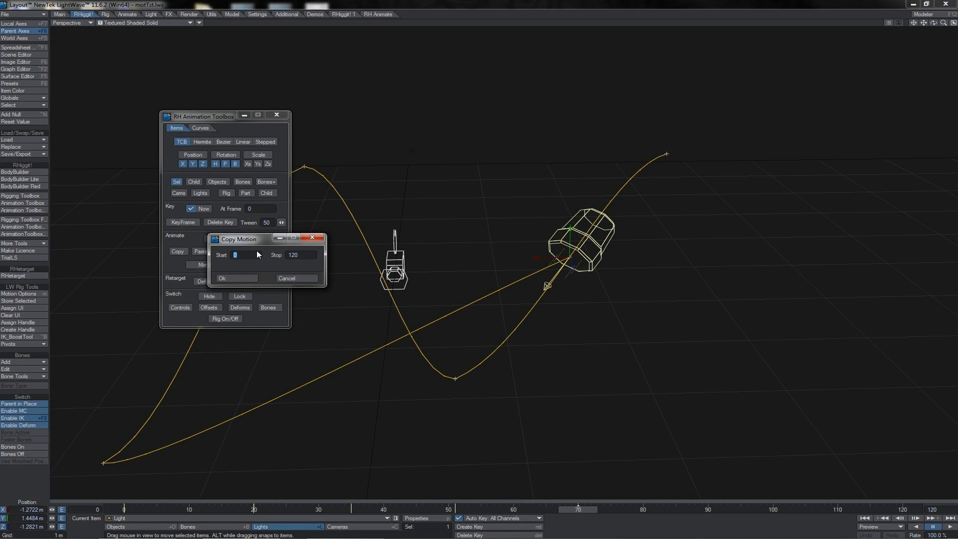
left_click_drag(254, 243, 334, 192)
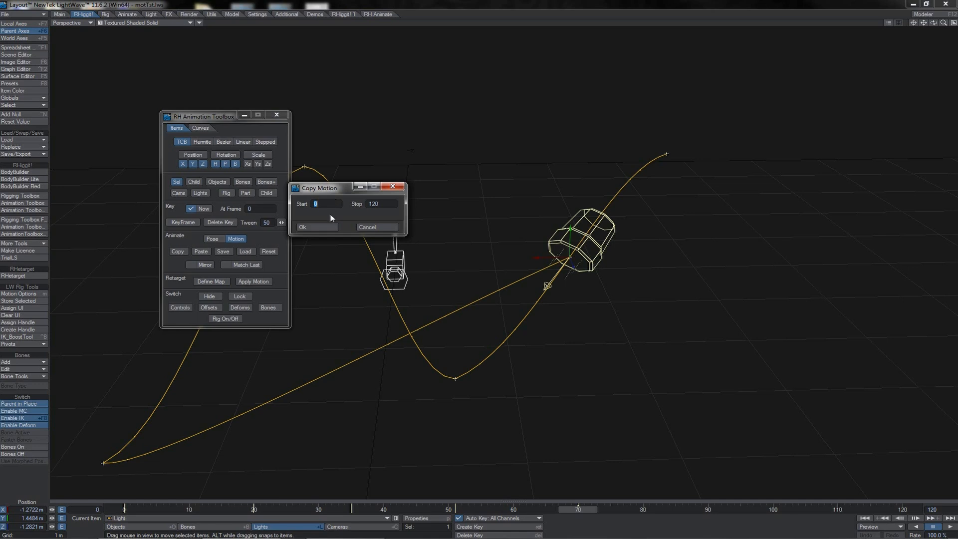
left_click(329, 227)
left_click(658, 132)
left_click_drag(644, 507, 441, 509)
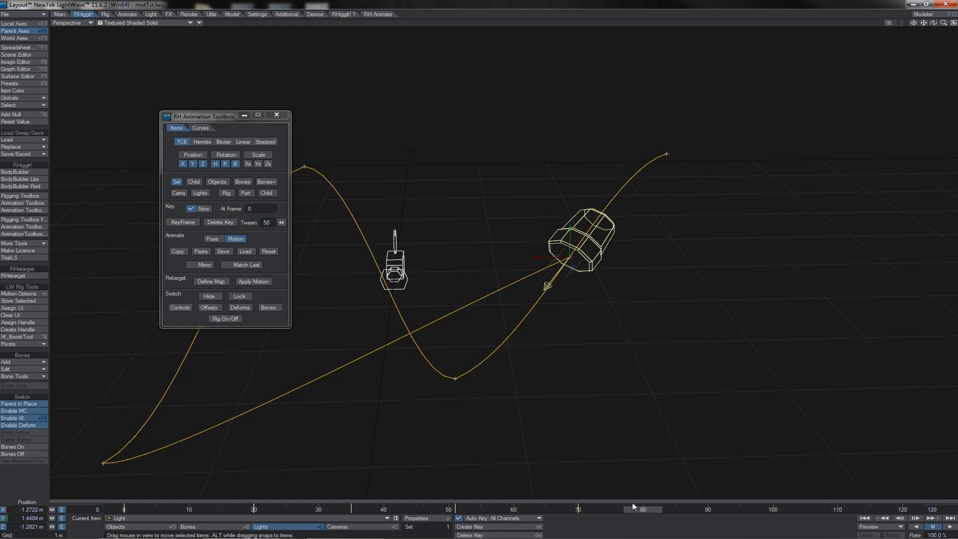
left_click(205, 252)
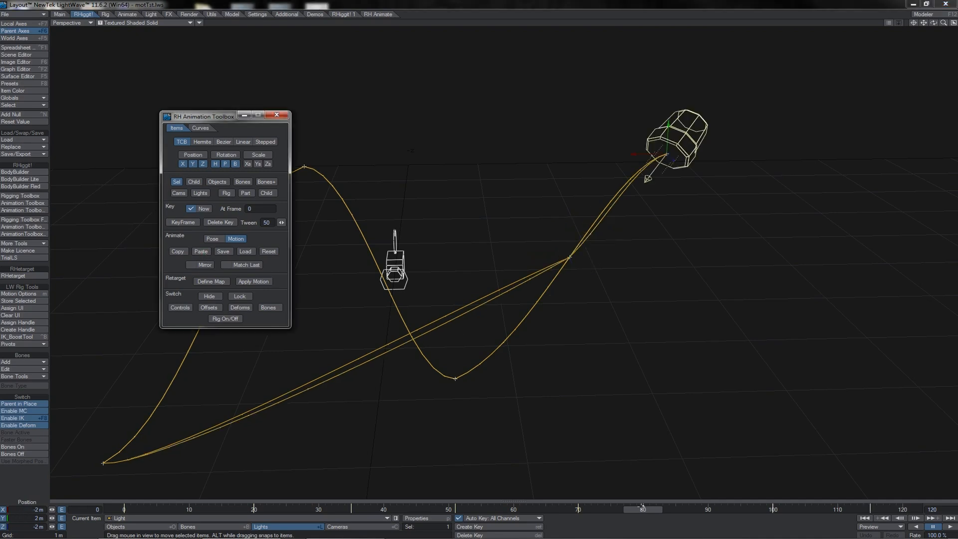
Paste the copied light motion onto the camera at frame 20 and scrub through the result.
left_click_drag(642, 509, 254, 509)
left_click(382, 264)
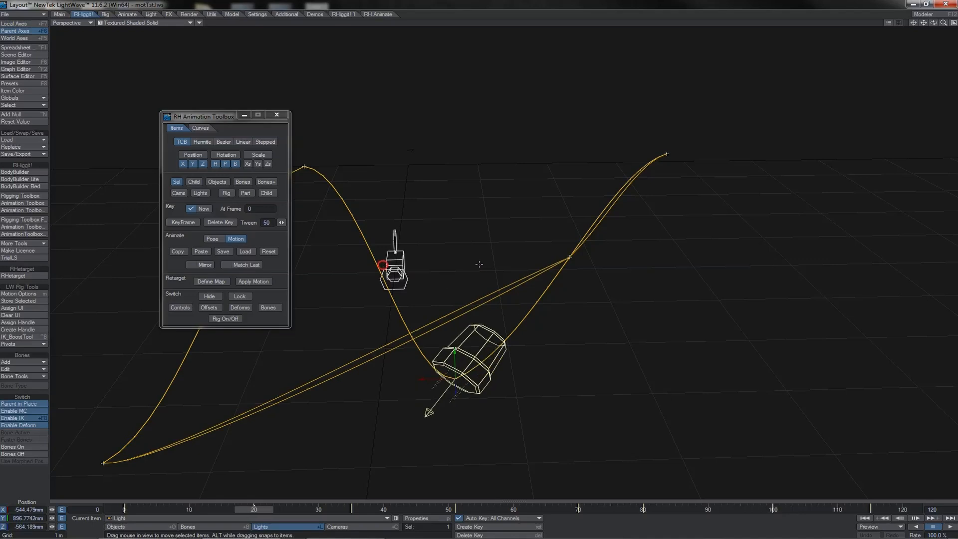
left_click(199, 252)
left_click_drag(241, 508, 111, 508)
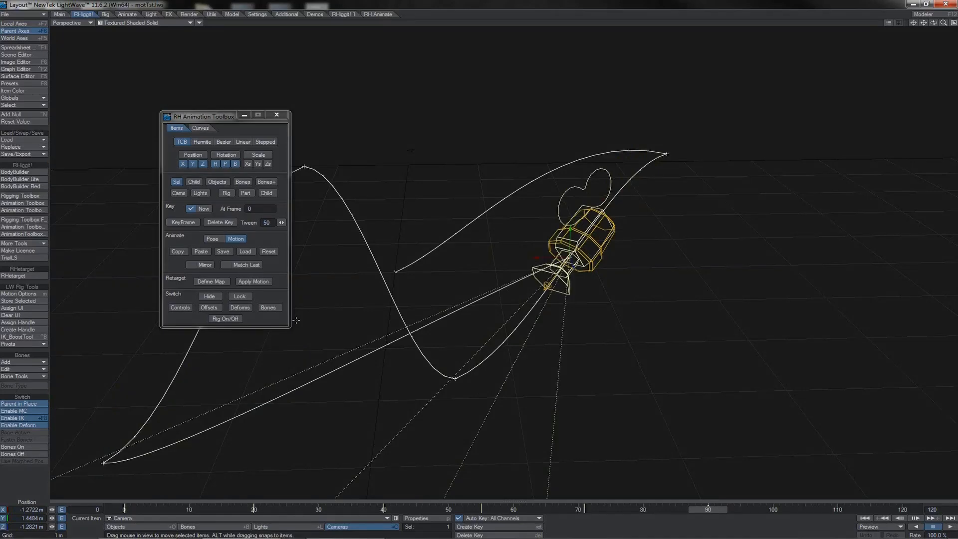
Examine the camera's pasted position curves and the Position Z keys in the Graph Editor.
key("ctrl+F2")
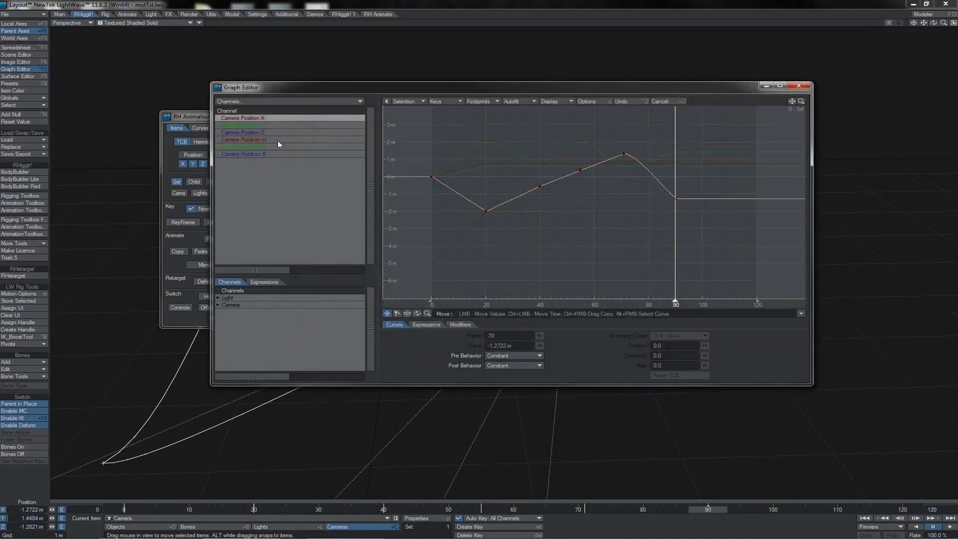
left_click(292, 126)
left_click(290, 133)
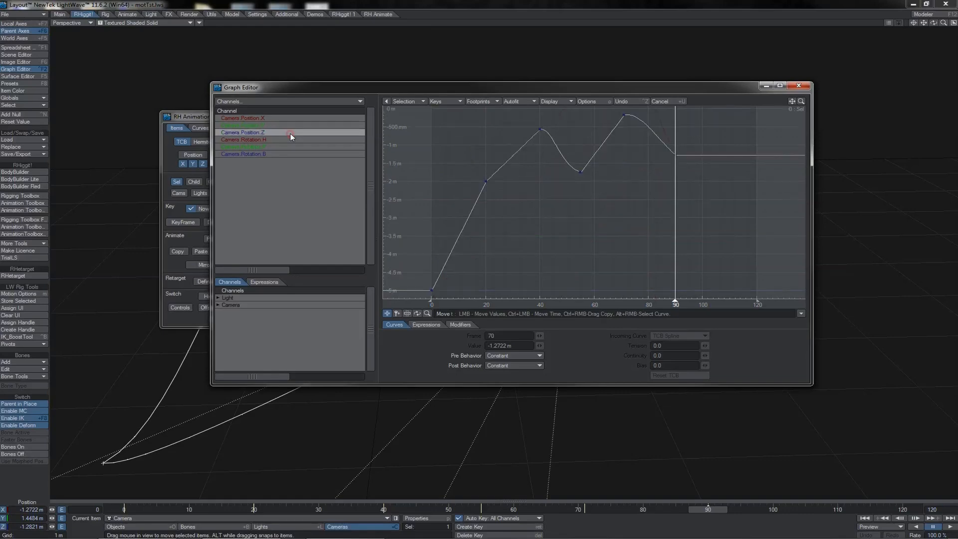
left_click(580, 172)
key("ctrl+F2")
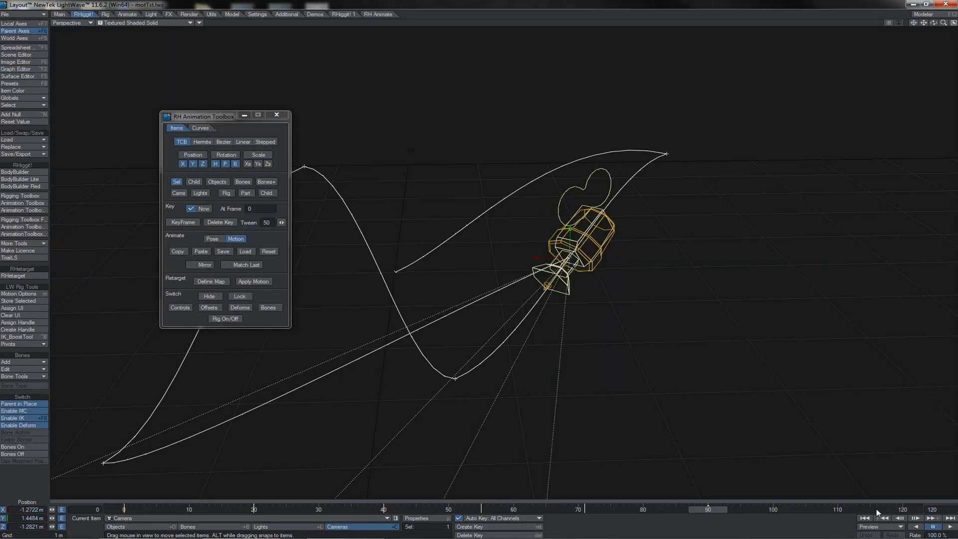
Set the timeline's end frame to 200.
left_click(943, 508)
type("200")
key("Return")
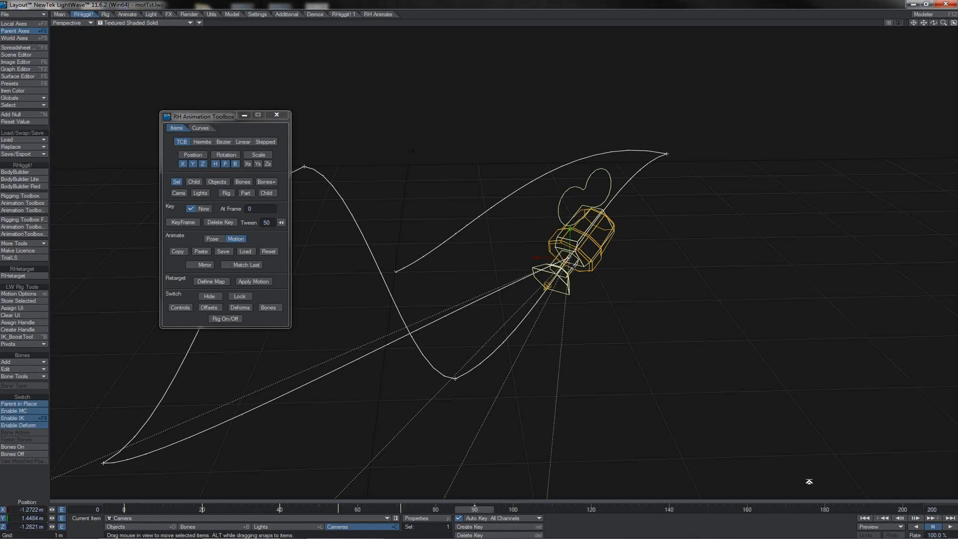
Raise the camera to a Y position of about 2.37 m at frame 100 and paste the motion there with the Y channel excluded.
left_click_drag(488, 509, 513, 509)
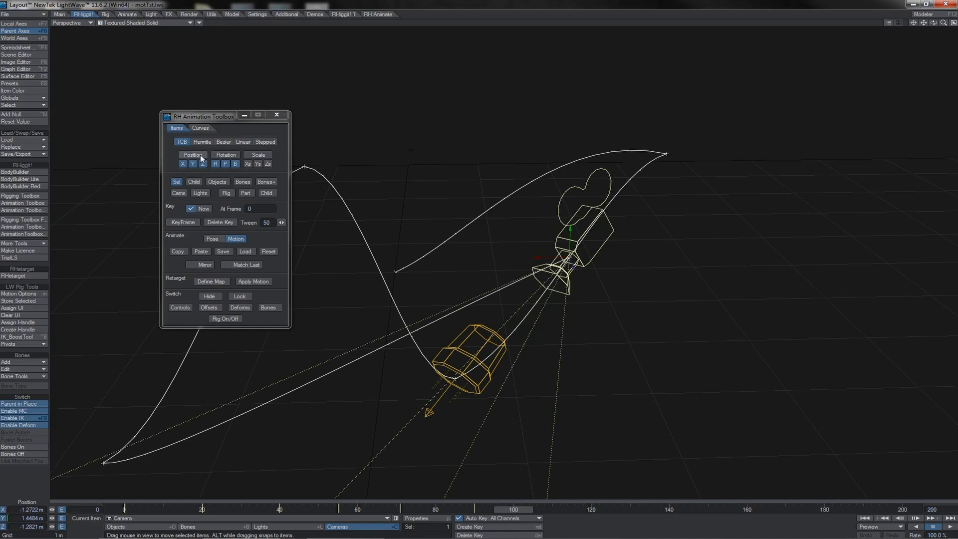
left_click(203, 172)
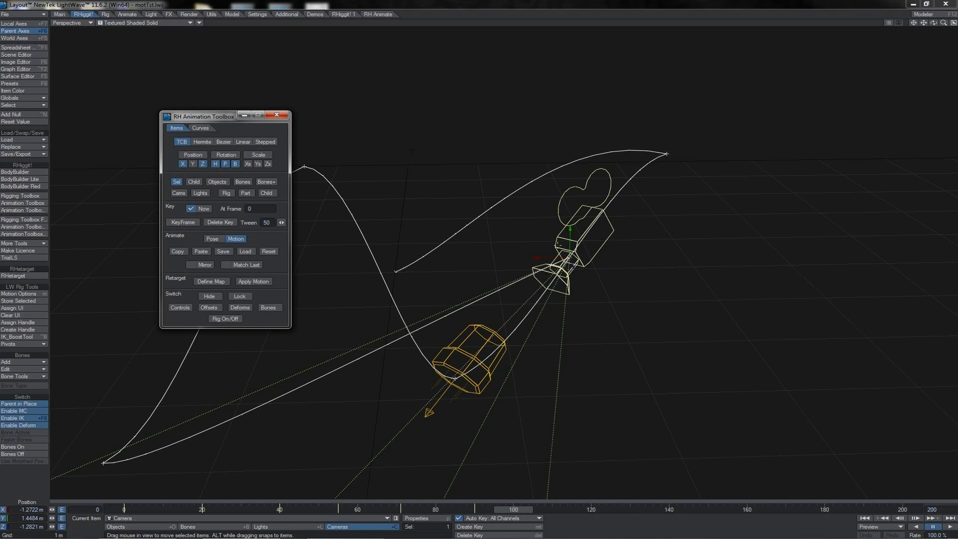
right_click_drag(575, 233, 297, 241)
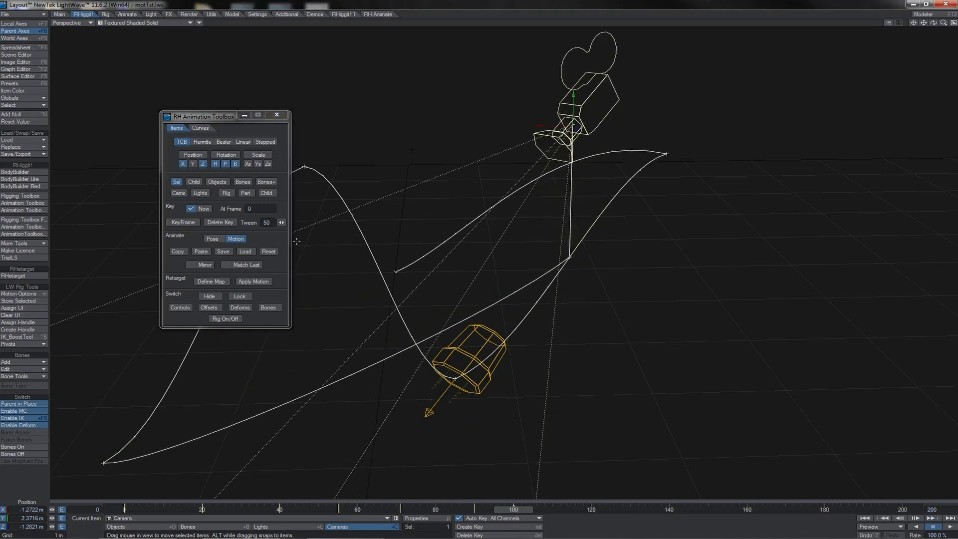
left_click(201, 251)
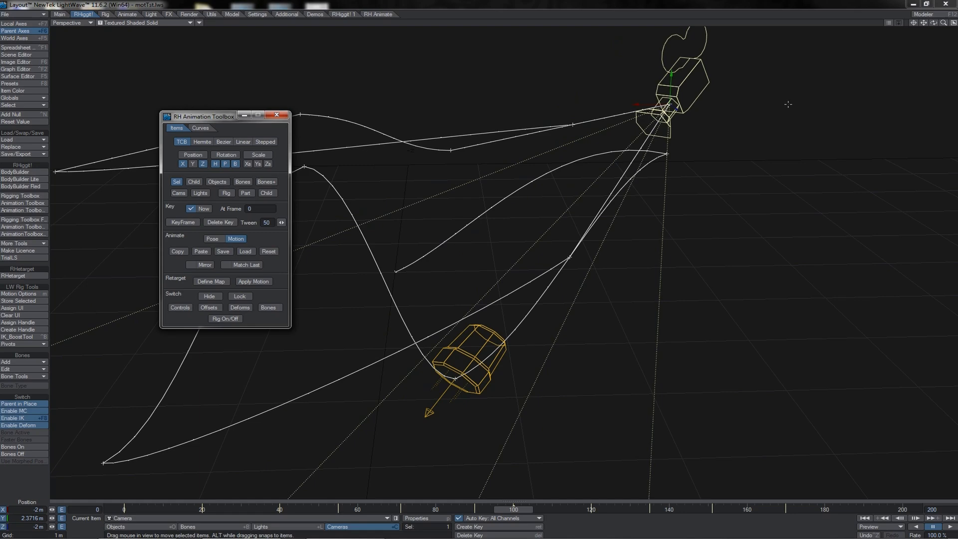
left_click_drag(513, 508, 621, 509)
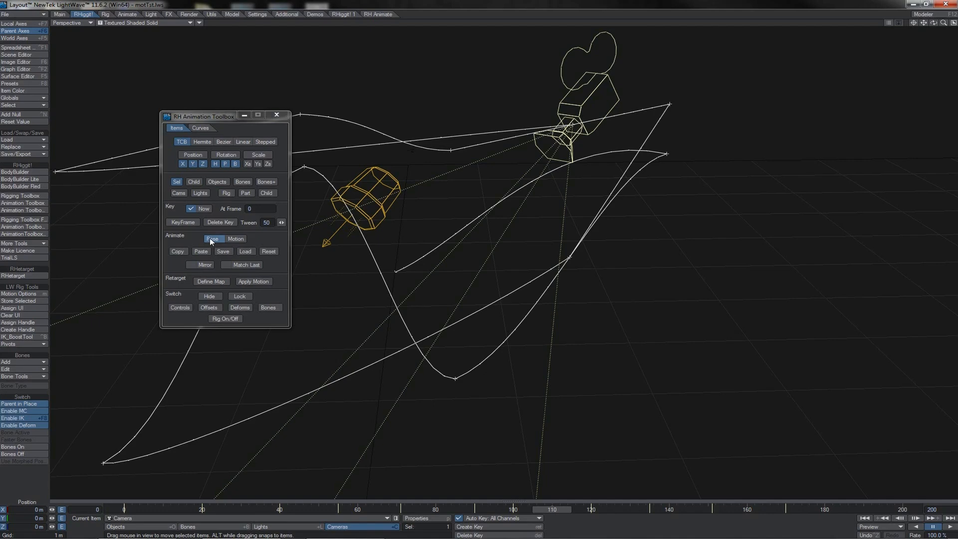
Reset the camera's pose at frame 110 with all position and rotation channels included, and reset its entire motion.
left_click(268, 252)
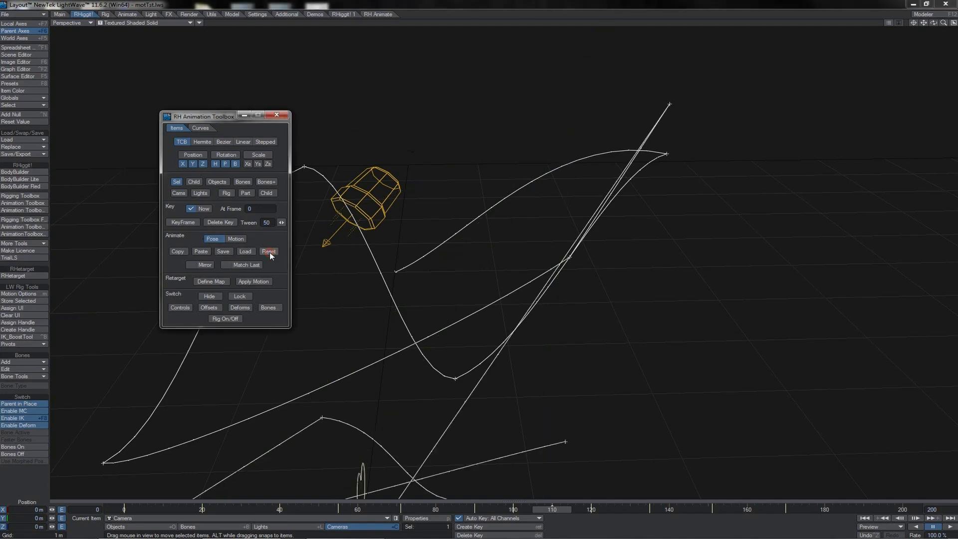
left_click_drag(934, 23, 898, 30)
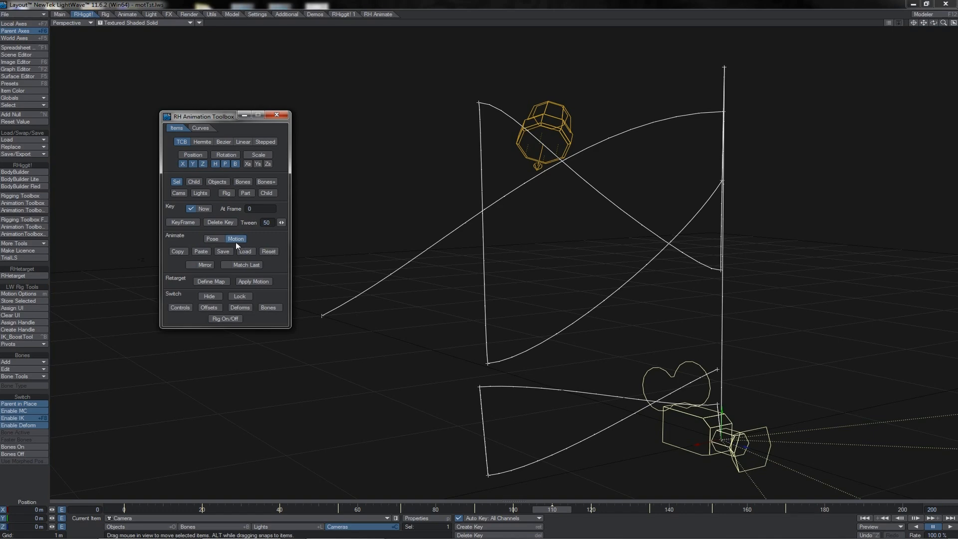
left_click(269, 252)
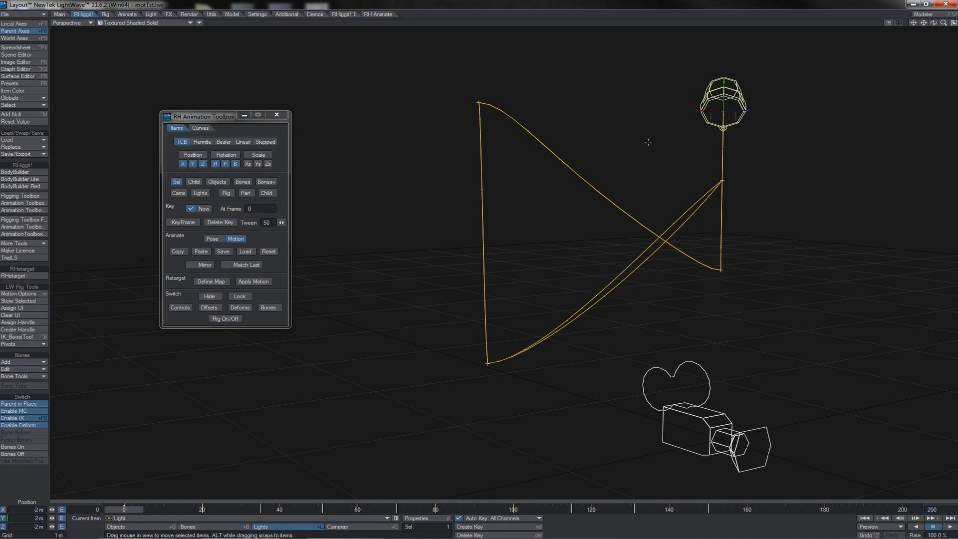
Reset the light's motion on the Y position channel only and scrub through the animation.
left_click(227, 155)
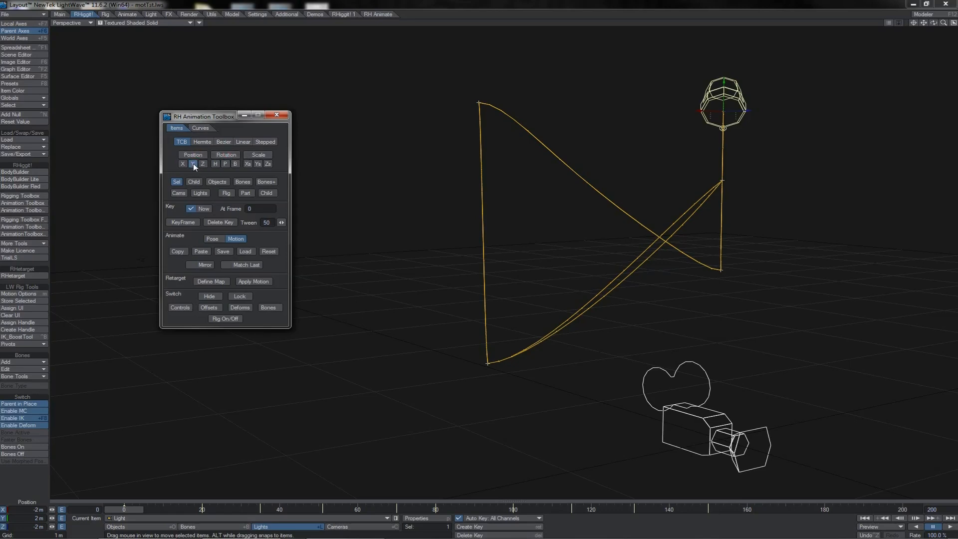
left_click(267, 252)
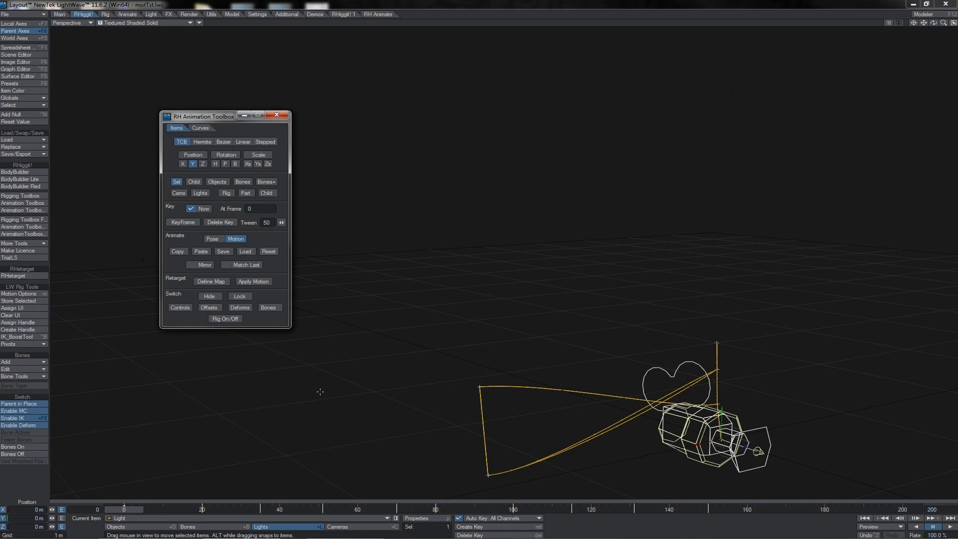
left_click_drag(128, 508, 735, 509)
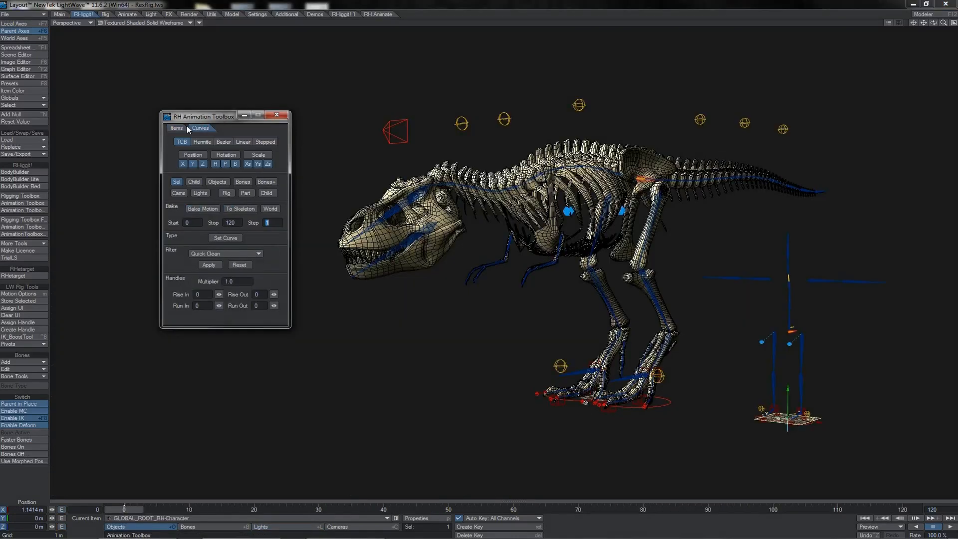
In the RexRig scene, copy the human character's whole-rig pose at frame 14 and paste it onto the Rex rig.
left_click(175, 128)
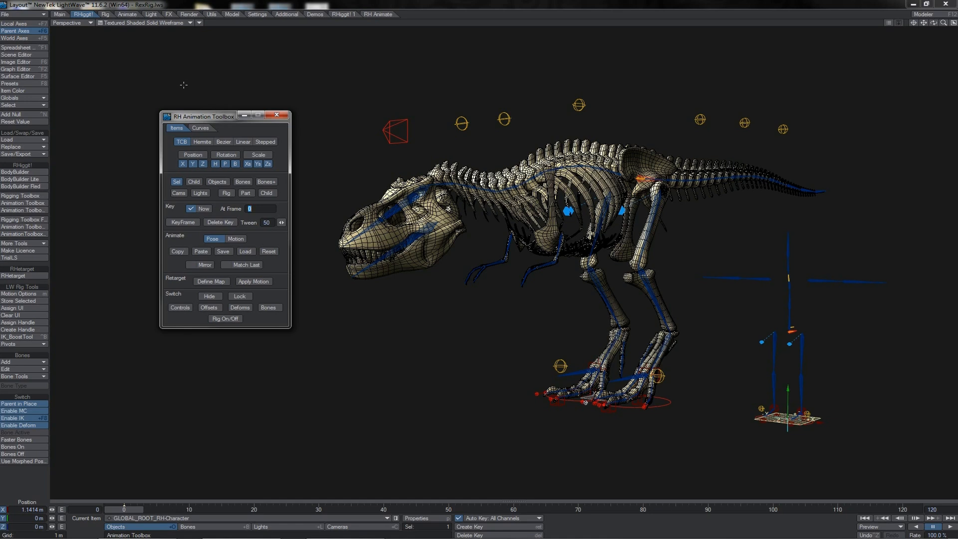
left_click(188, 510)
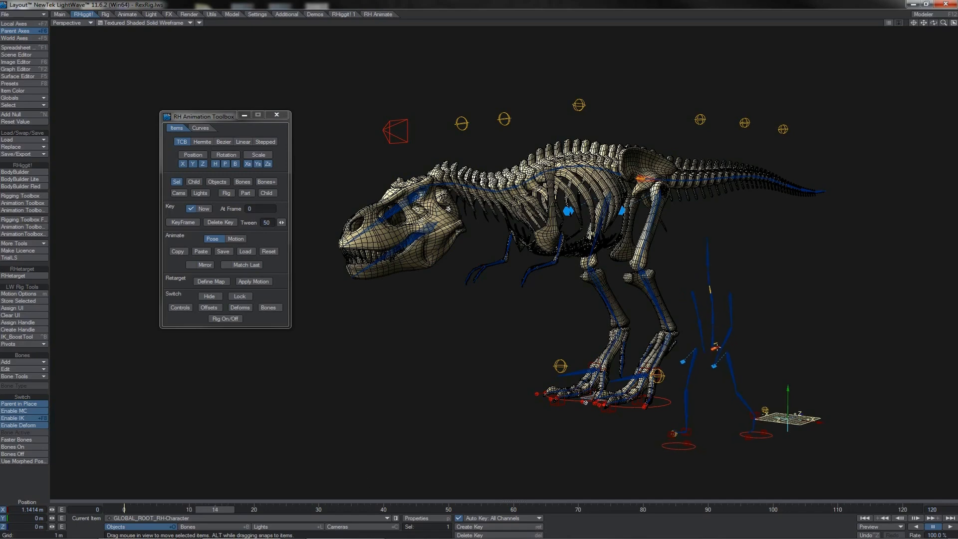
left_click(716, 346)
left_click_drag(933, 22, 885, 25)
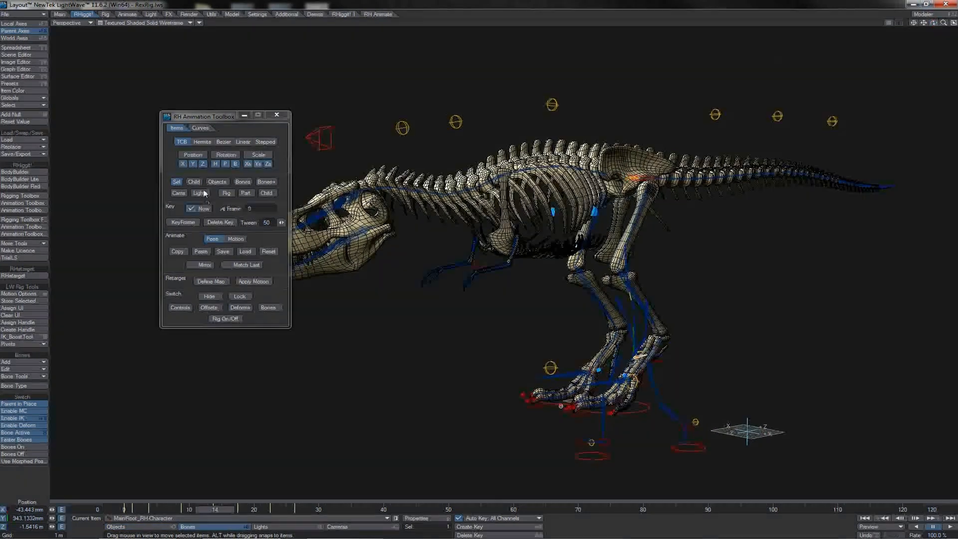
left_click(175, 181)
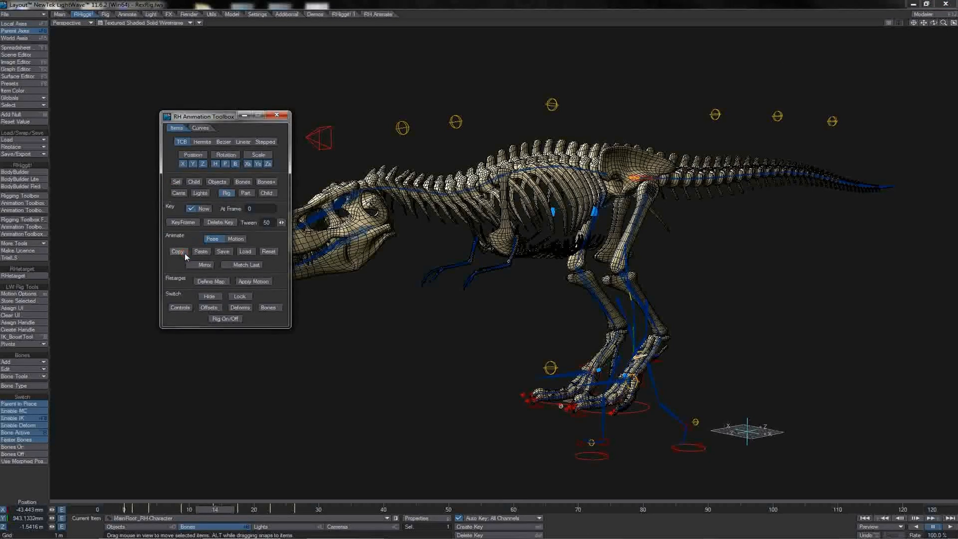
left_click(206, 252)
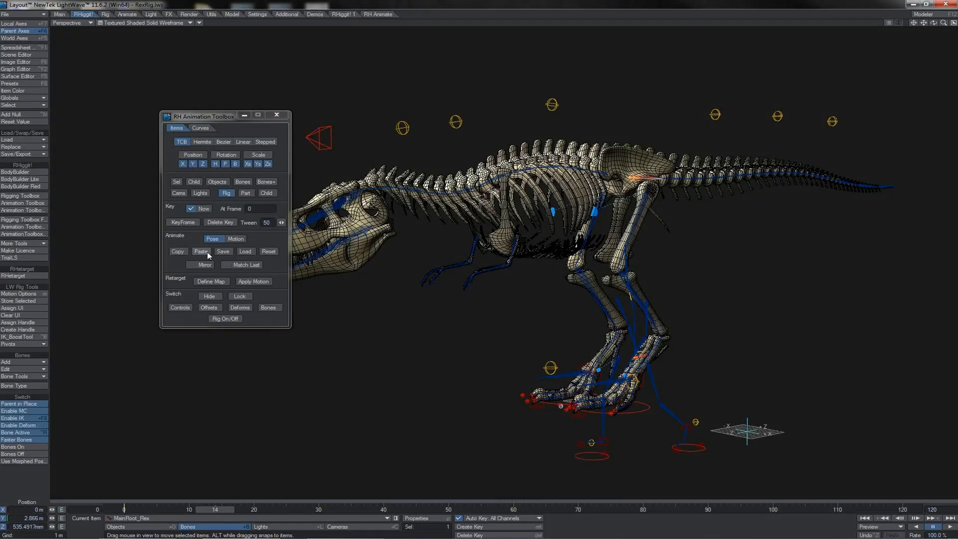
left_click(208, 252)
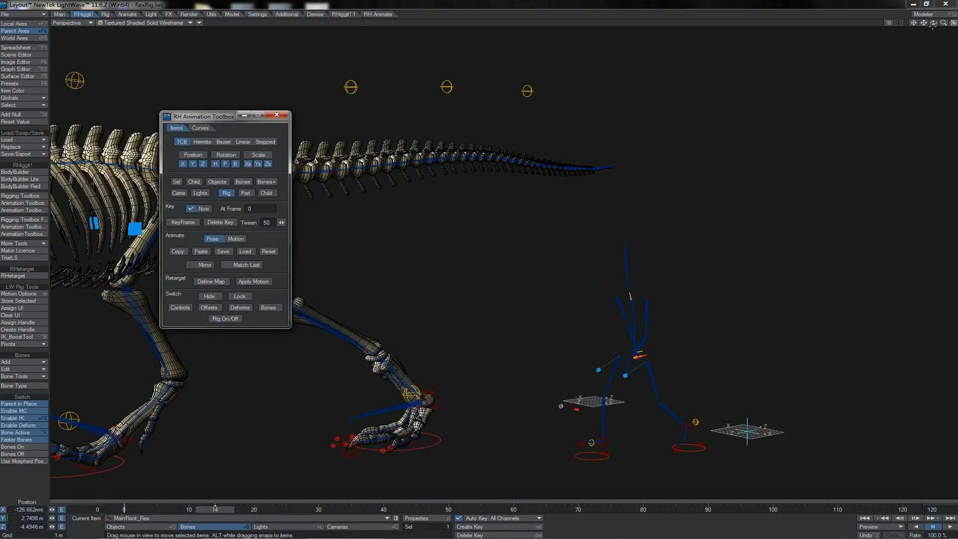
Reset the whole-rig pose of the Rex and of the human character at frame 20.
left_click_drag(943, 23, 923, 23)
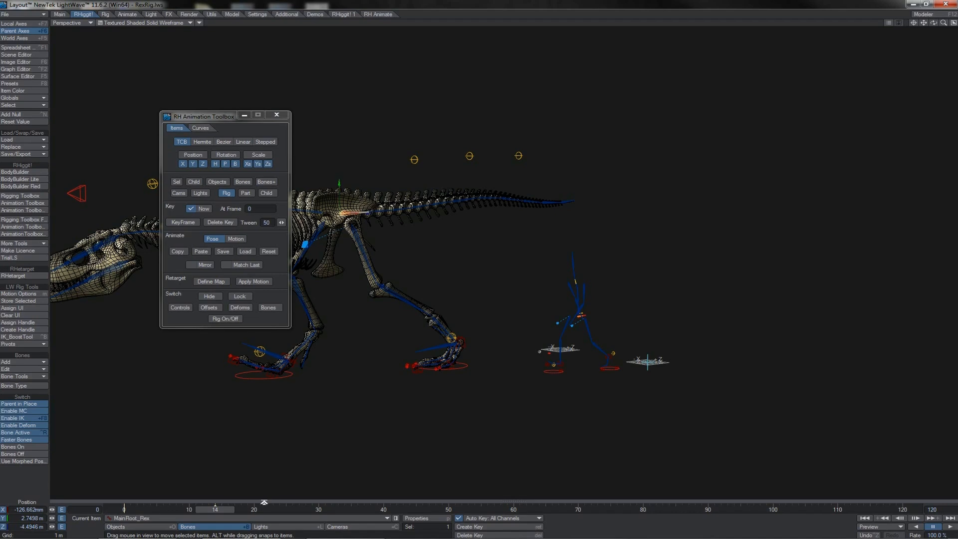
left_click(255, 508)
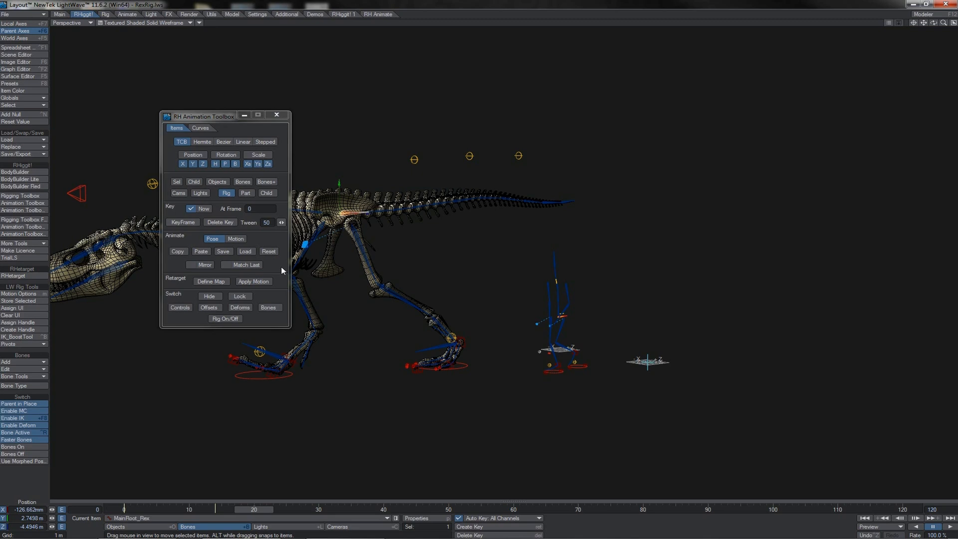
left_click(270, 253)
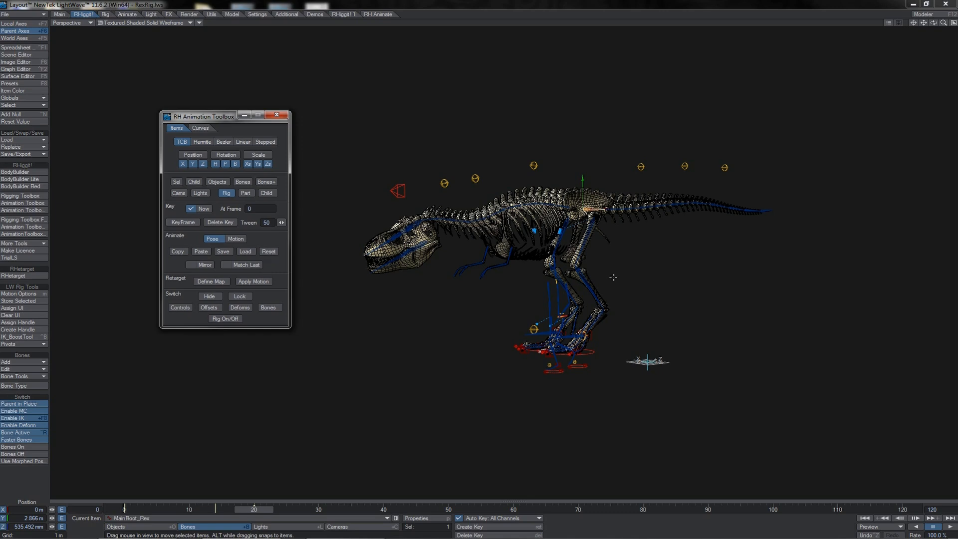
left_click(558, 301)
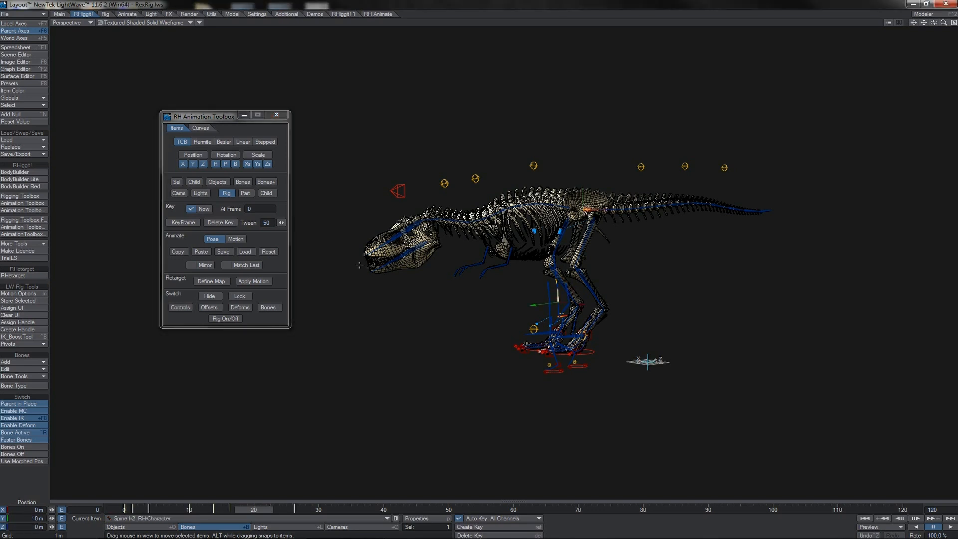
left_click(274, 254)
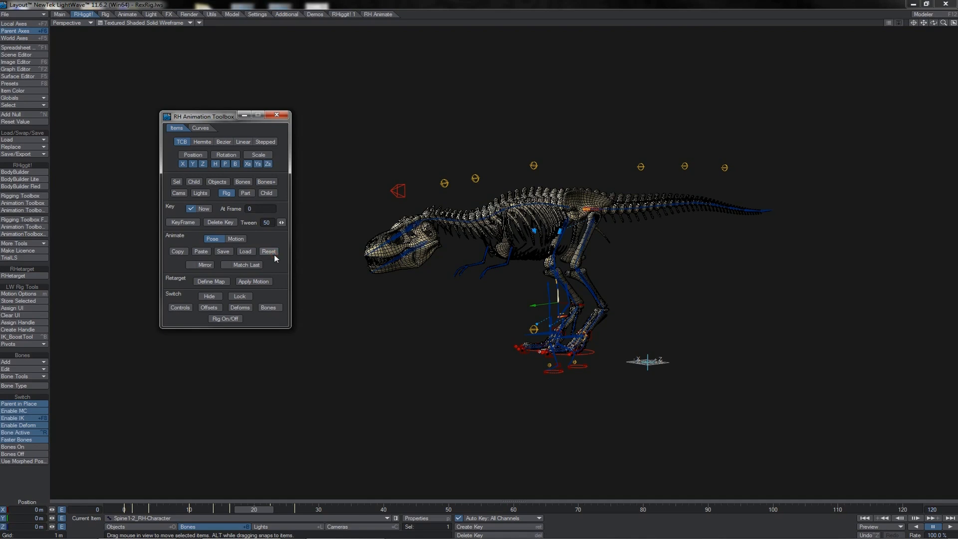
left_click(274, 251)
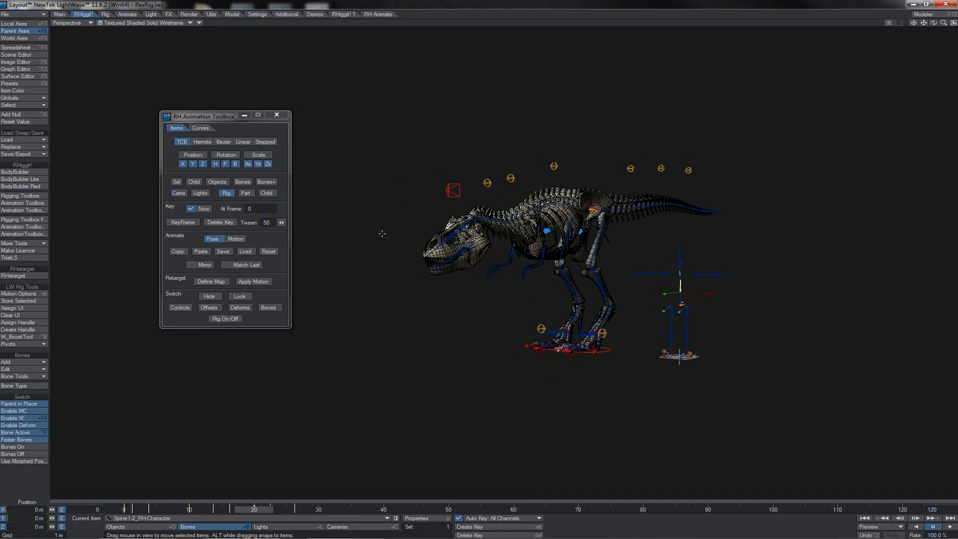